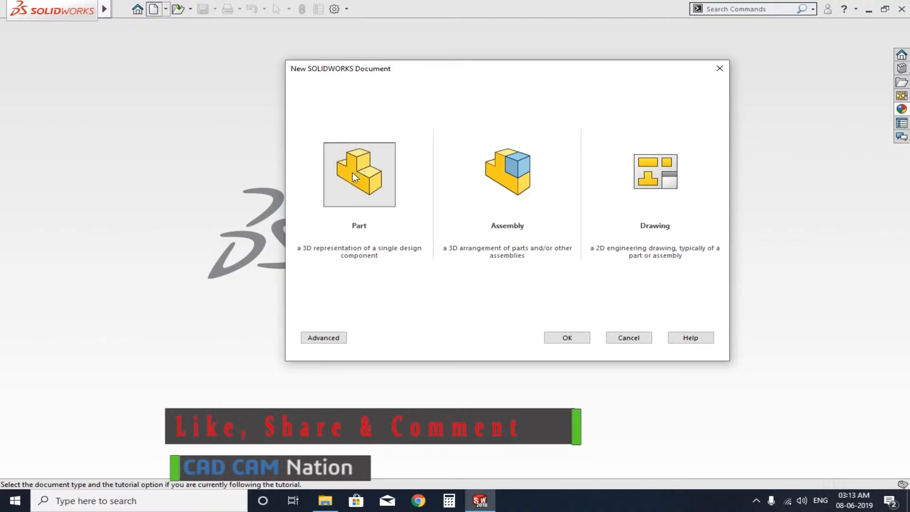
{"action": "left_click", "coordinate": [555, 338]}
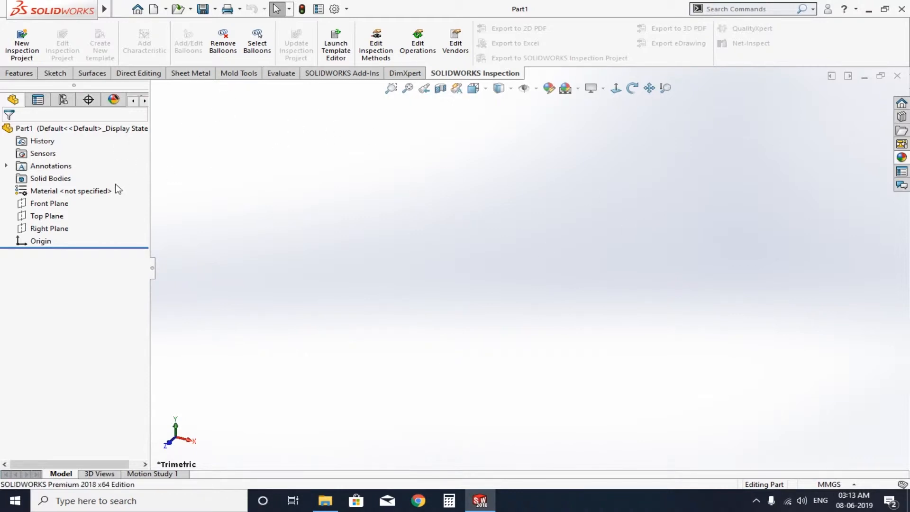
{"action": "mouse_move", "coordinate": [27, 12]}
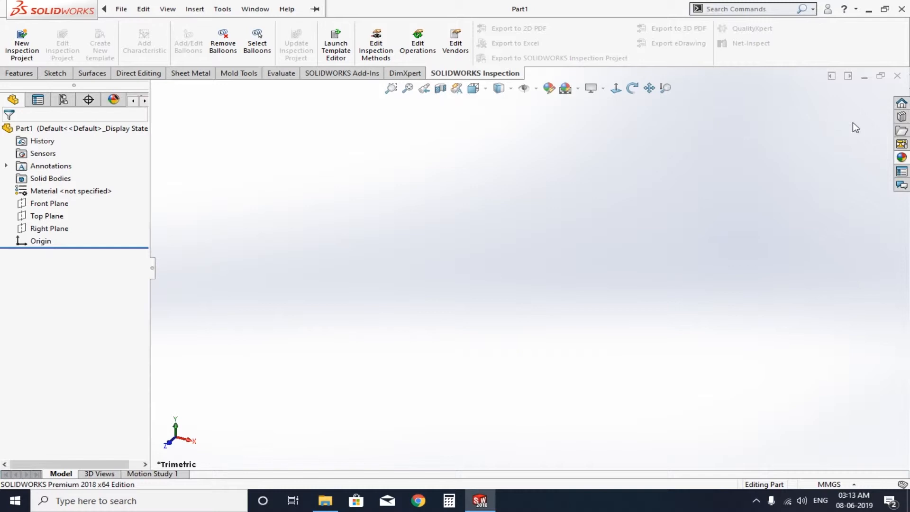
{"action": "left_click", "coordinate": [896, 76]}
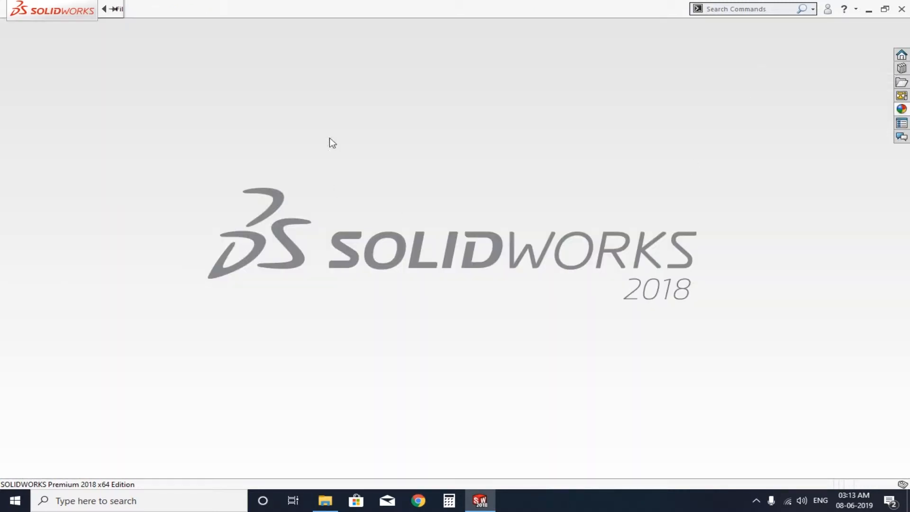
Create a new part document from the Part template in the advanced template list
{"action": "left_click", "coordinate": [170, 7]}
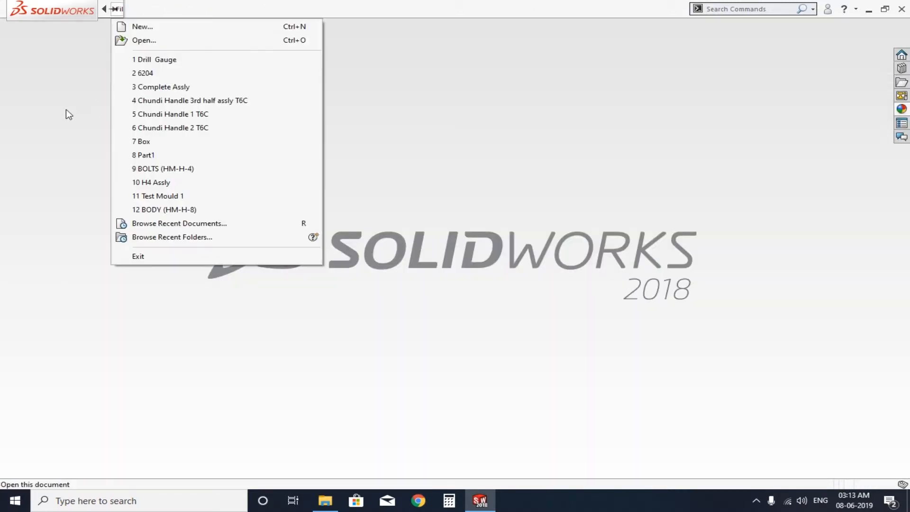
{"action": "left_click", "coordinate": [141, 22]}
{"action": "left_click", "coordinate": [154, 9]}
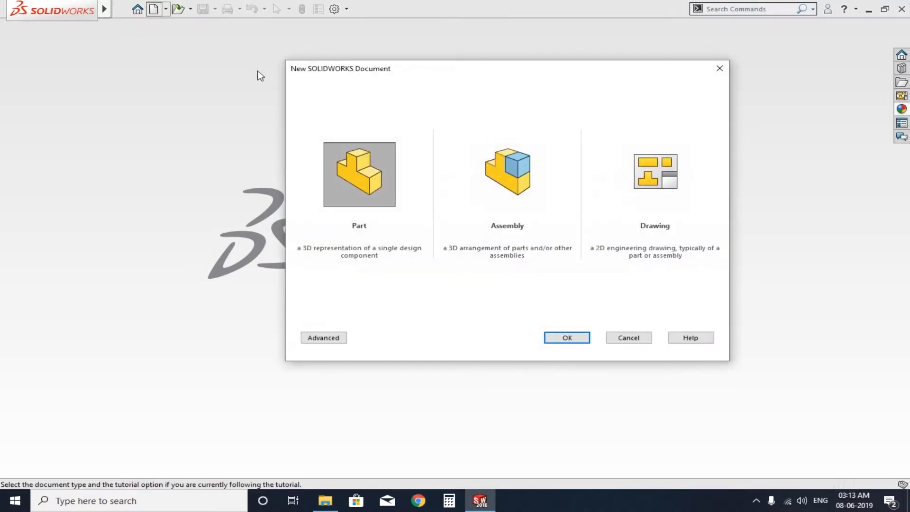
{"action": "left_click", "coordinate": [324, 339]}
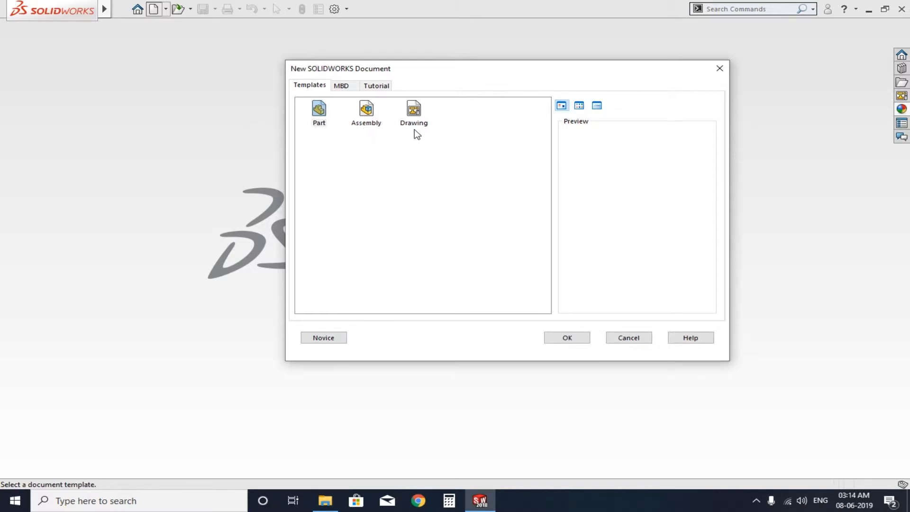
{"action": "left_click", "coordinate": [318, 112]}
{"action": "left_click", "coordinate": [563, 338]}
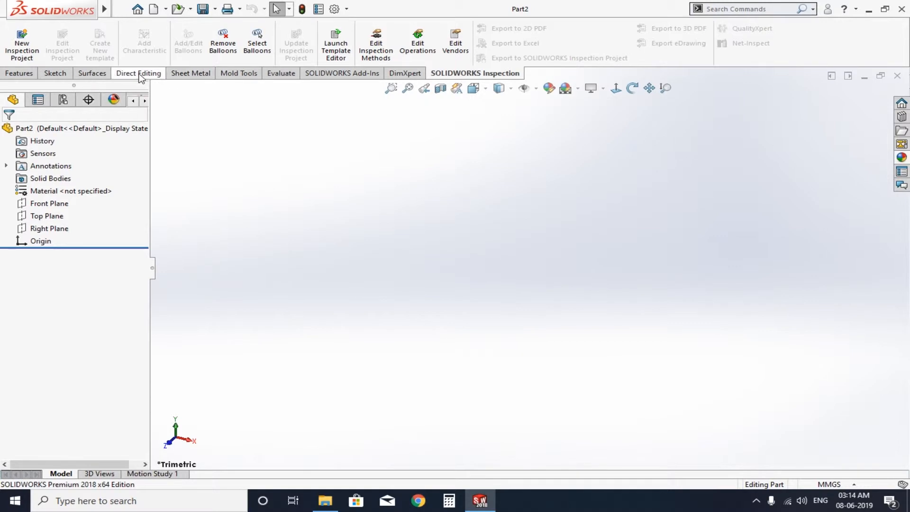
Look through the CommandManager's command groups from Features through SOLIDWORKS Add-Ins
{"action": "left_click", "coordinate": [28, 73]}
{"action": "left_click", "coordinate": [58, 74]}
{"action": "left_click", "coordinate": [96, 74]}
{"action": "left_click", "coordinate": [149, 75]}
{"action": "left_click", "coordinate": [183, 75]}
{"action": "left_click", "coordinate": [245, 74]}
{"action": "left_click", "coordinate": [282, 74]}
{"action": "left_click", "coordinate": [320, 75]}
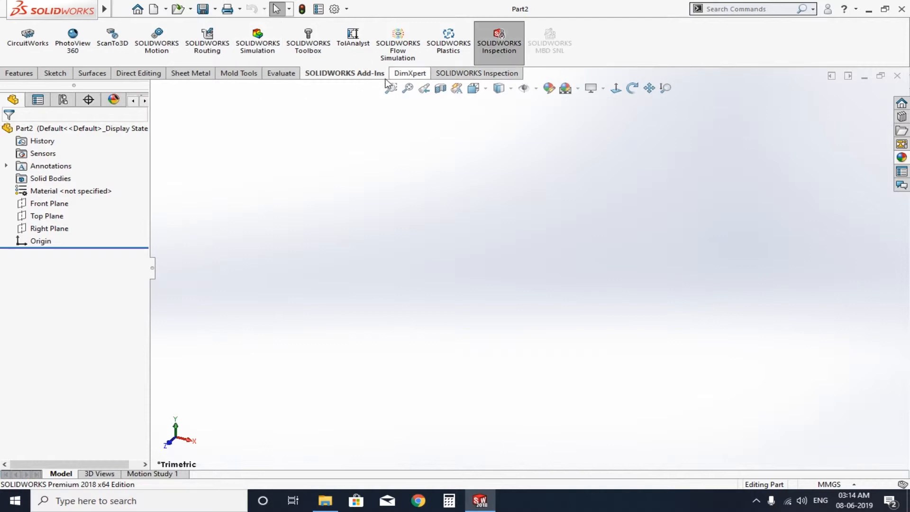
Customize the CommandManager by adding an empty tab named Direct CAD
{"action": "left_click", "coordinate": [347, 9]}
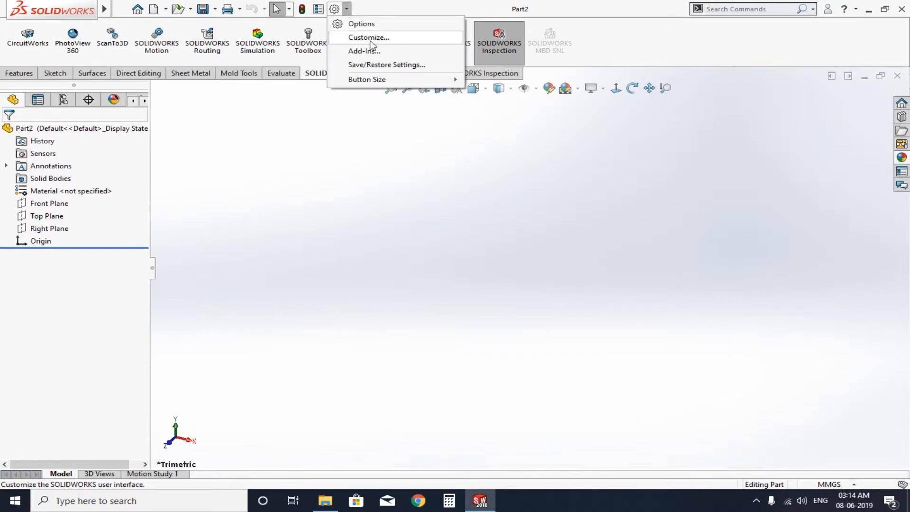
{"action": "left_click", "coordinate": [369, 38]}
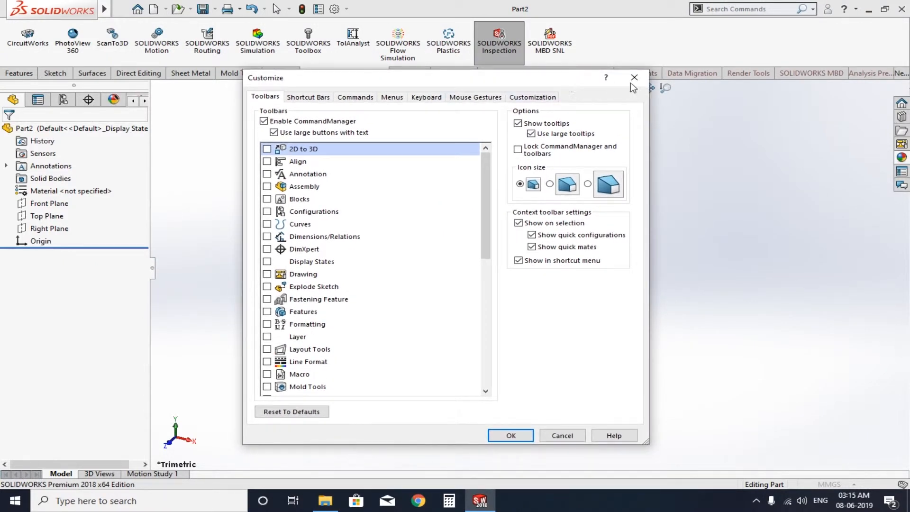
{"action": "left_click_drag", "start_coordinate": [567, 81], "coordinate": [601, 103]}
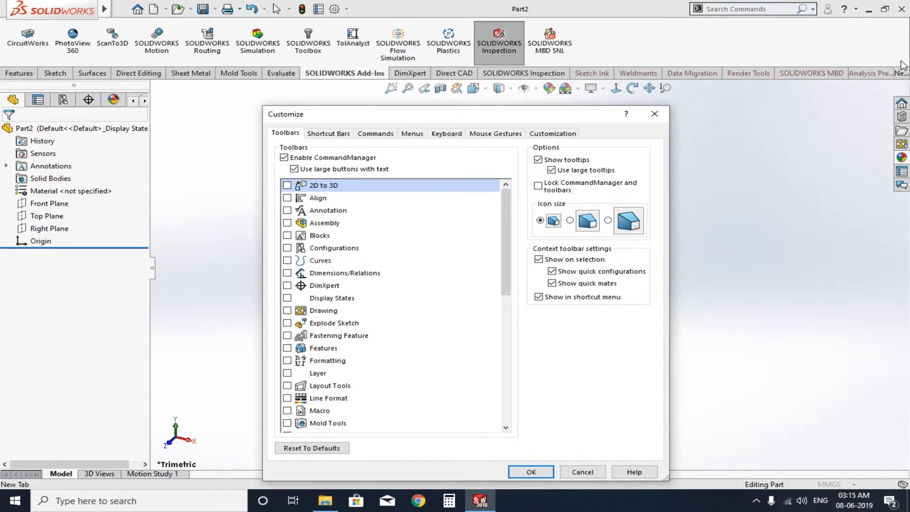
{"action": "left_click", "coordinate": [902, 76]}
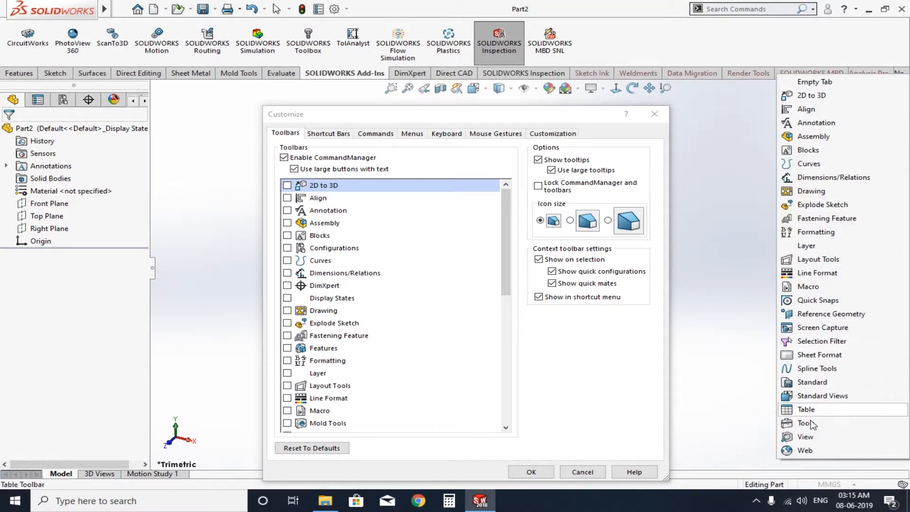
{"action": "left_click", "coordinate": [818, 81]}
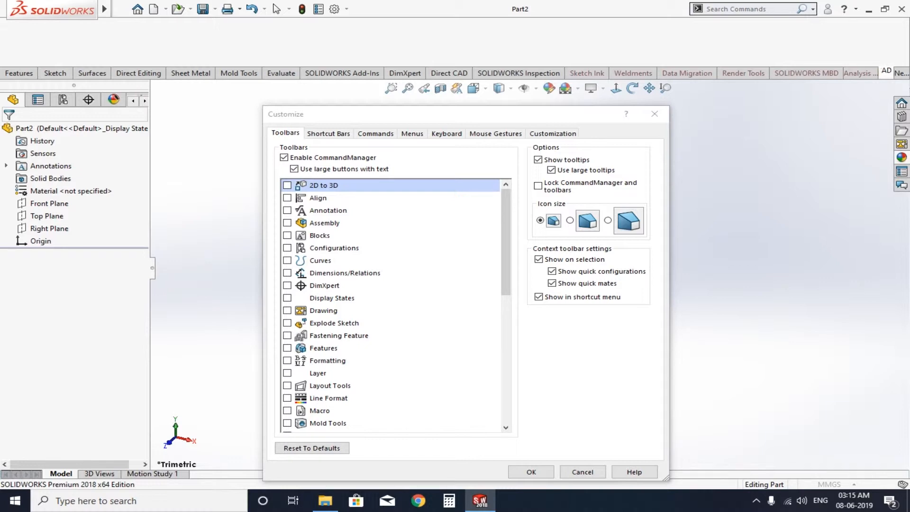
Move the new empty Direct CAD tab directly after SOLIDWORKS Inspection and accept the customization
{"action": "left_click_drag", "start_coordinate": [624, 121], "coordinate": [601, 70]}
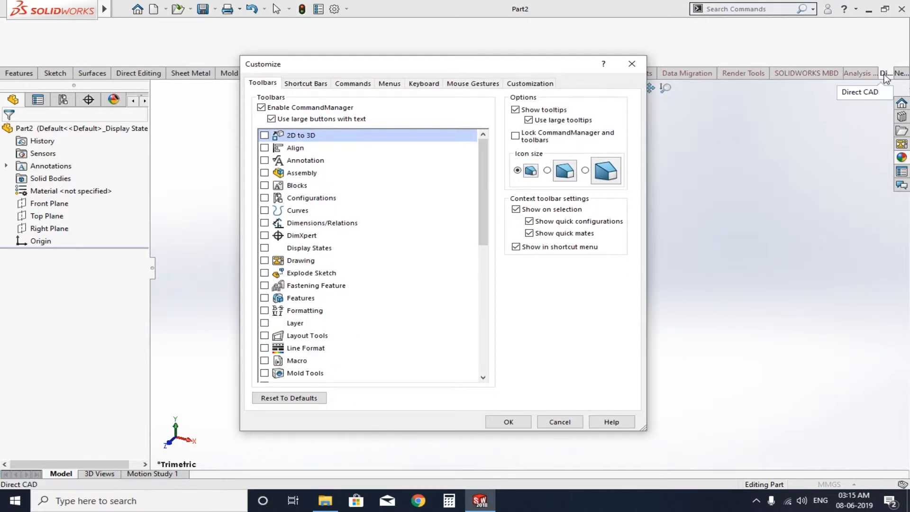
{"action": "left_click_drag", "start_coordinate": [567, 70], "coordinate": [594, 123]}
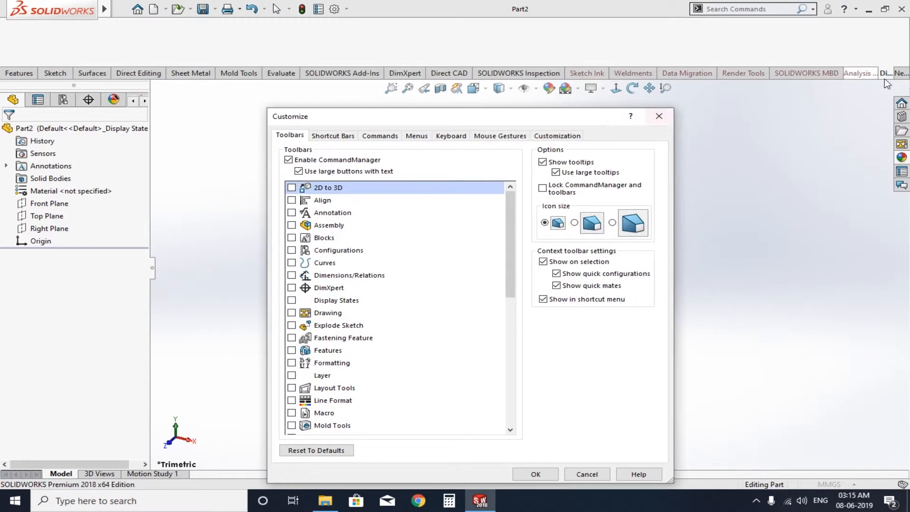
{"action": "left_click_drag", "start_coordinate": [836, 73], "coordinate": [587, 77]}
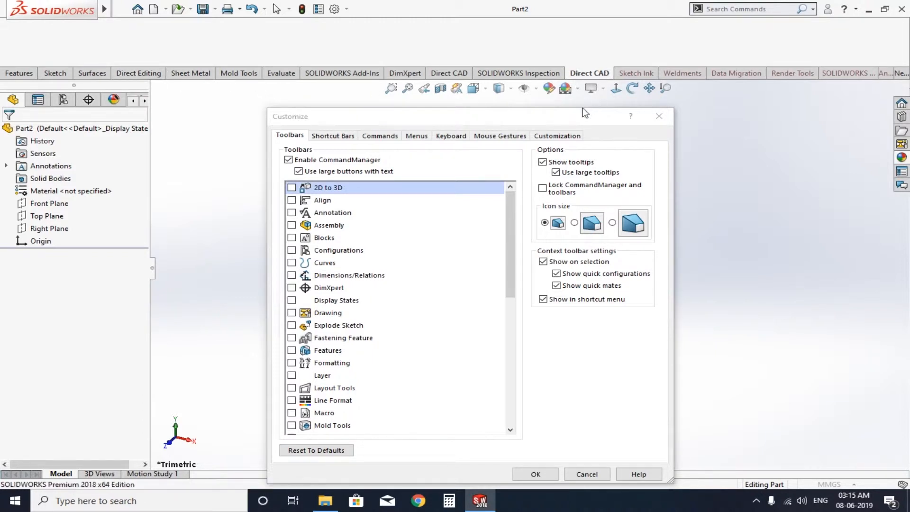
{"action": "left_click_drag", "start_coordinate": [587, 123], "coordinate": [525, 102]}
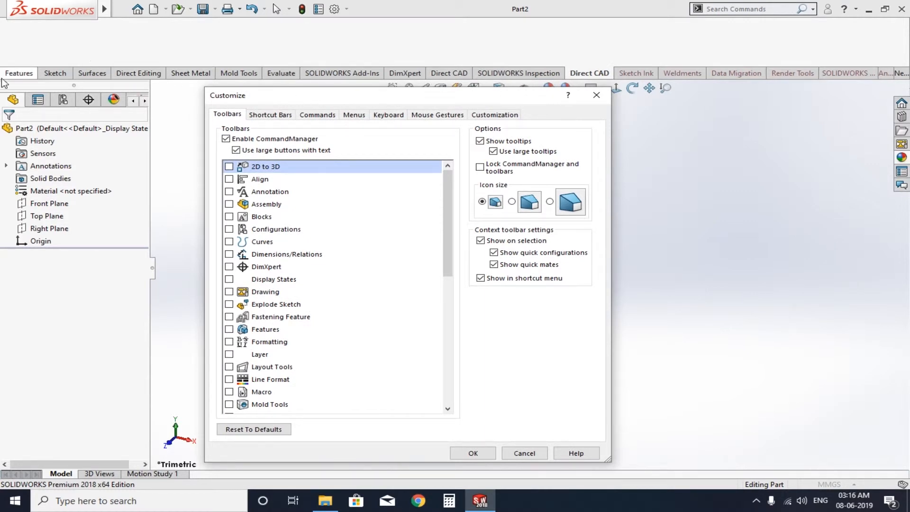
{"action": "left_click_drag", "start_coordinate": [439, 97], "coordinate": [443, 63]}
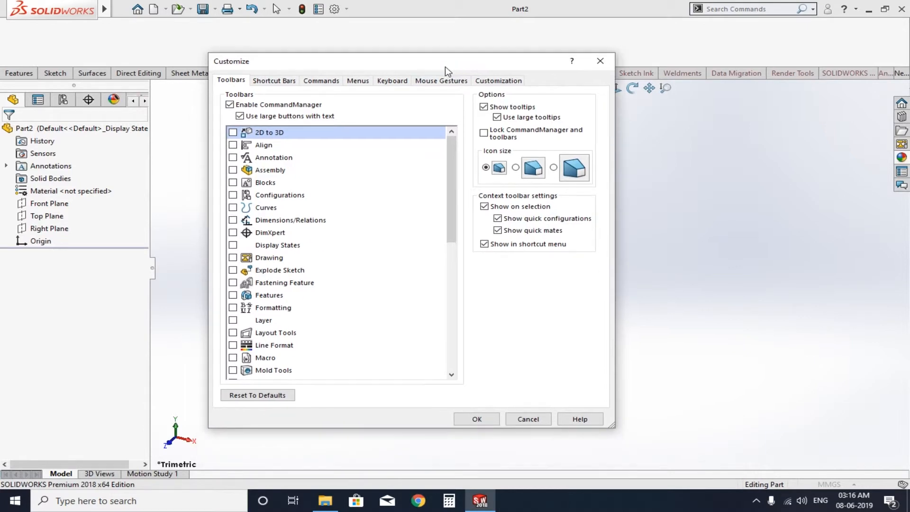
{"action": "left_click", "coordinate": [478, 419]}
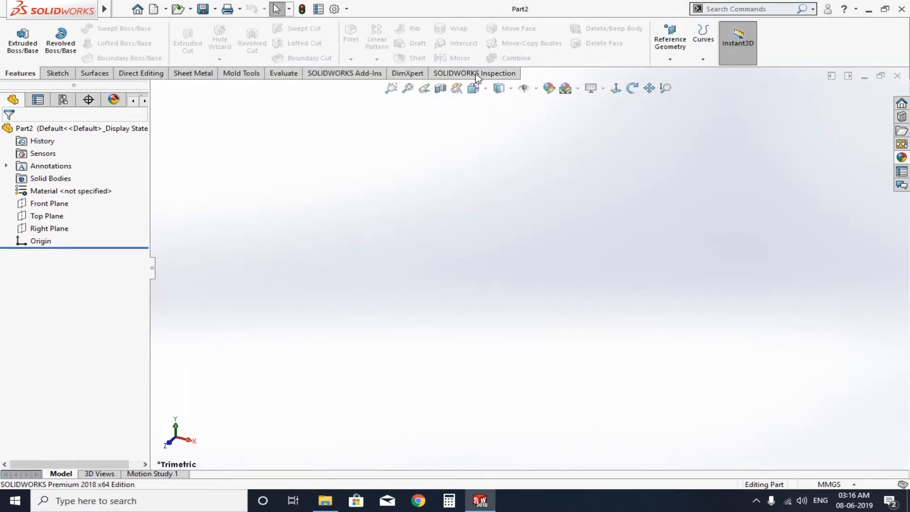
{"action": "right_click", "coordinate": [459, 74]}
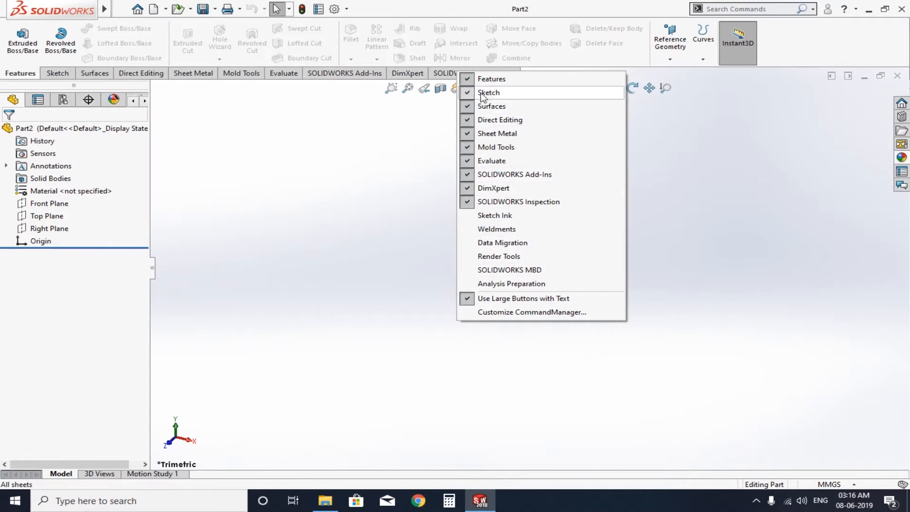
{"action": "left_click", "coordinate": [371, 191]}
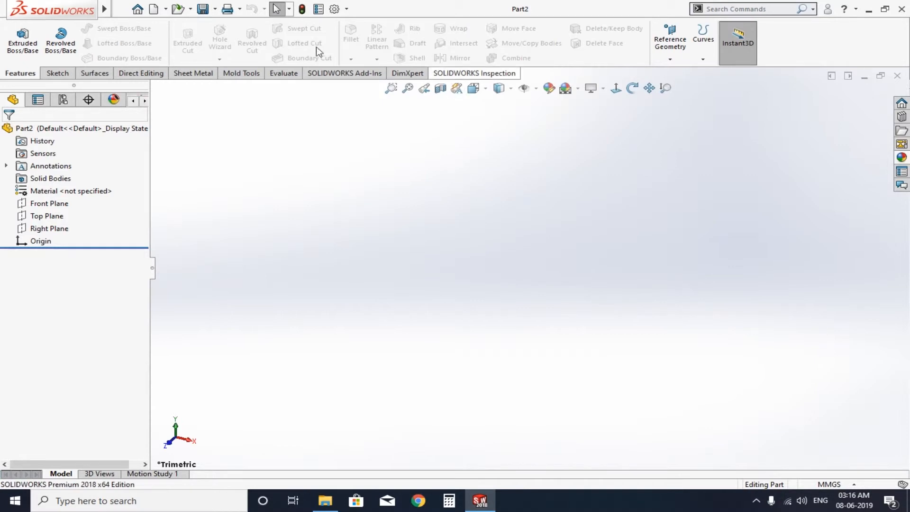
Add the Delete/Keep Body and Split commands from the Features category to the empty Direct CAD tab
{"action": "left_click", "coordinate": [347, 9]}
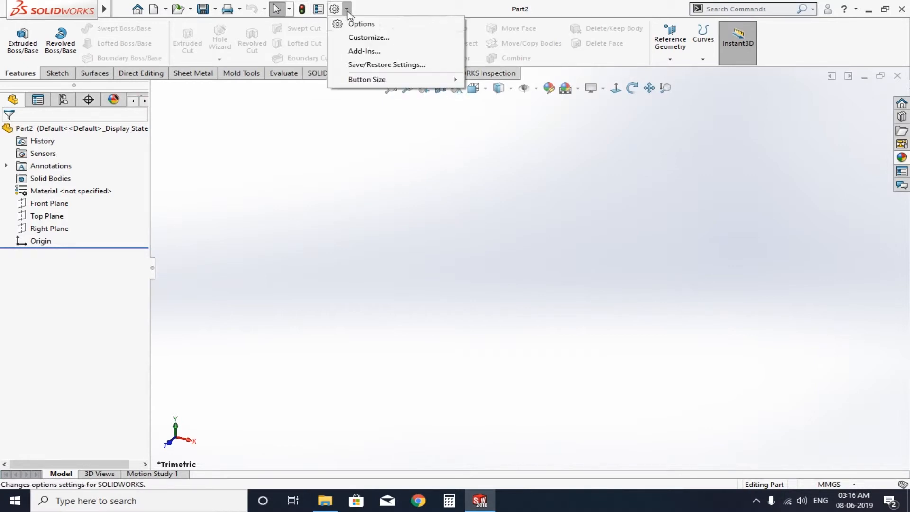
{"action": "left_click", "coordinate": [374, 37]}
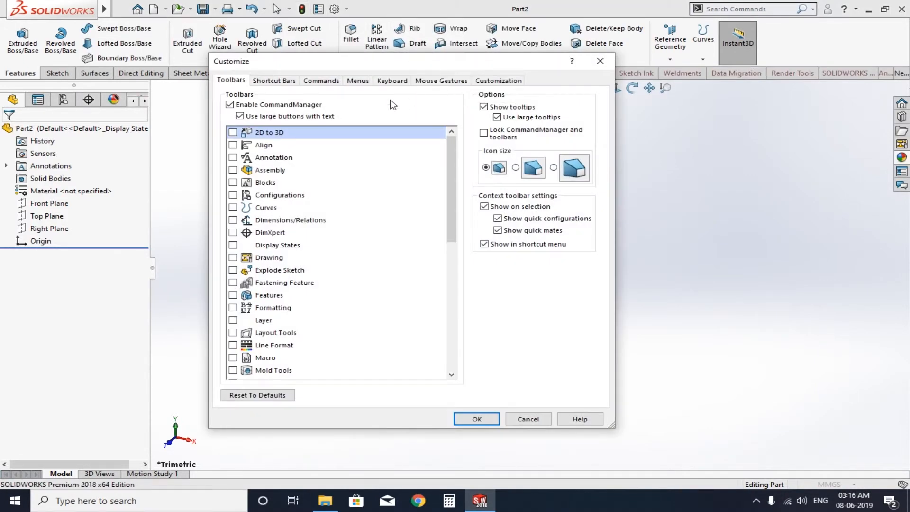
{"action": "left_click_drag", "start_coordinate": [488, 68], "coordinate": [487, 163]}
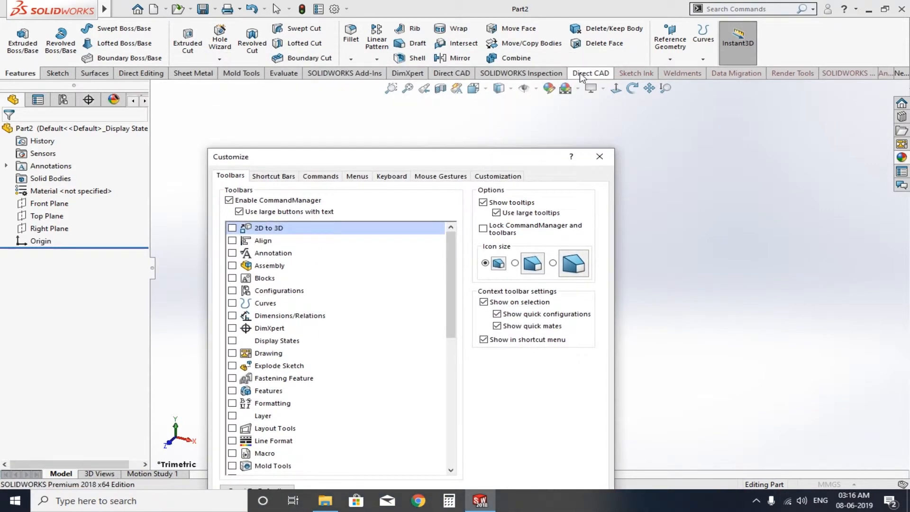
{"action": "left_click", "coordinate": [588, 76]}
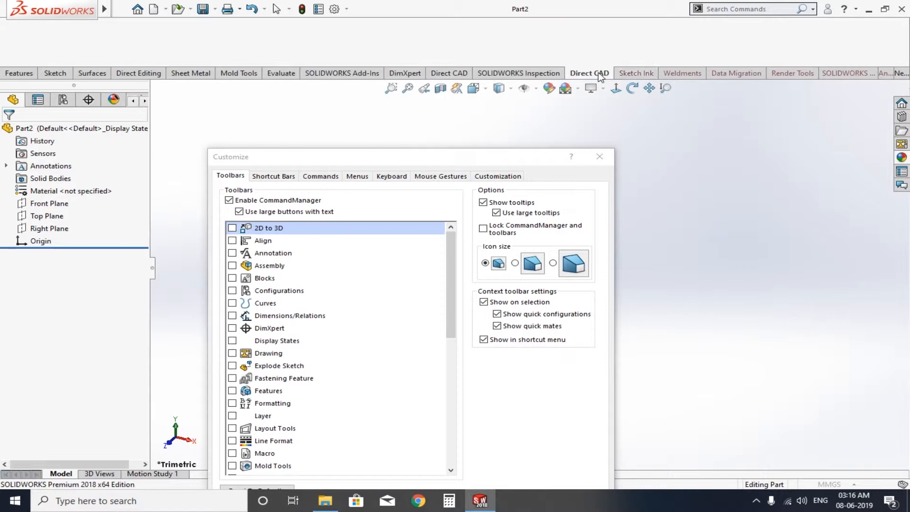
{"action": "left_click_drag", "start_coordinate": [396, 156], "coordinate": [482, 136]}
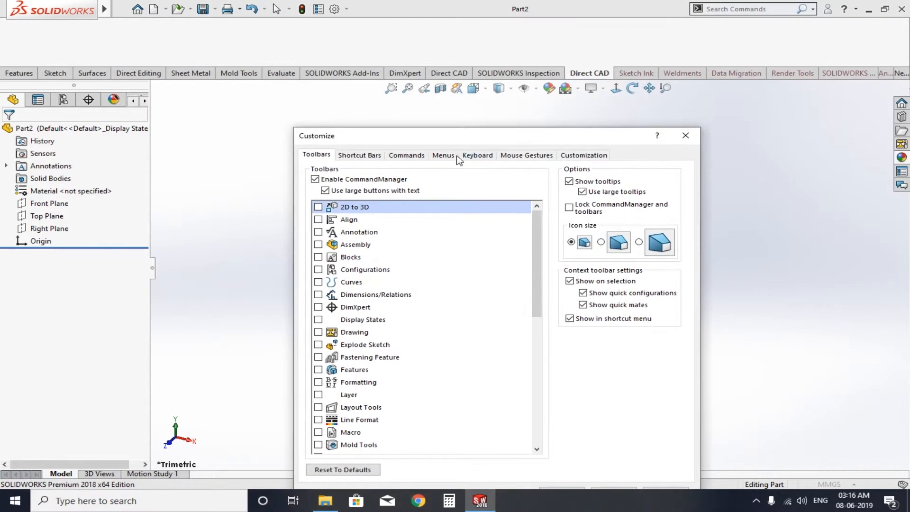
{"action": "left_click", "coordinate": [412, 156]}
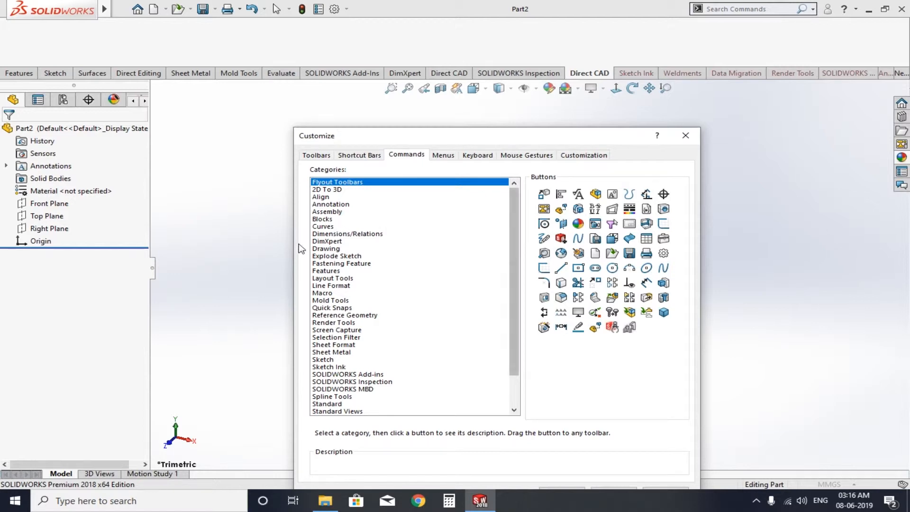
{"action": "left_click", "coordinate": [333, 271]}
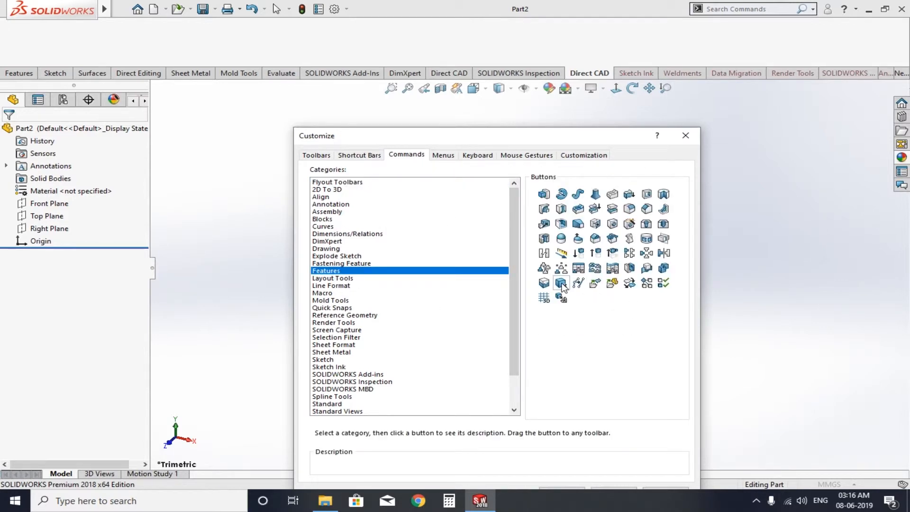
{"action": "left_click_drag", "start_coordinate": [562, 286], "coordinate": [74, 47]}
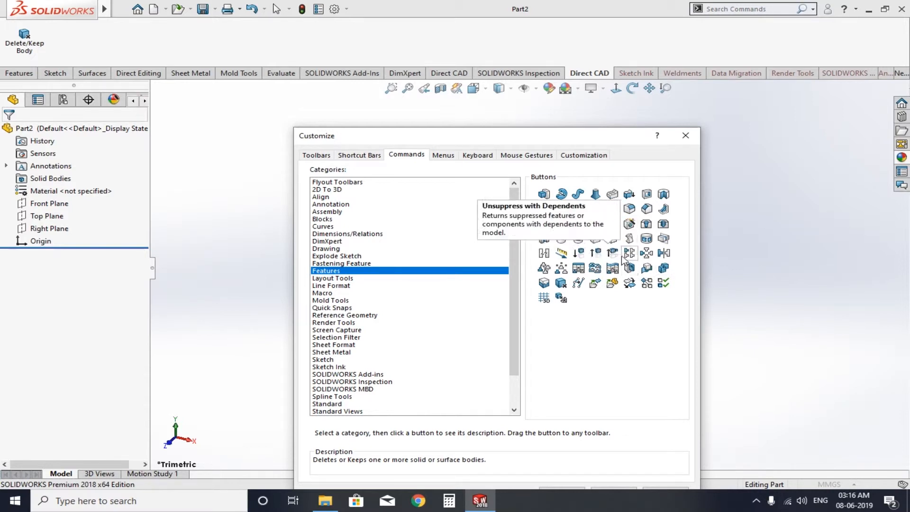
{"action": "left_click_drag", "start_coordinate": [630, 270], "coordinate": [85, 41]}
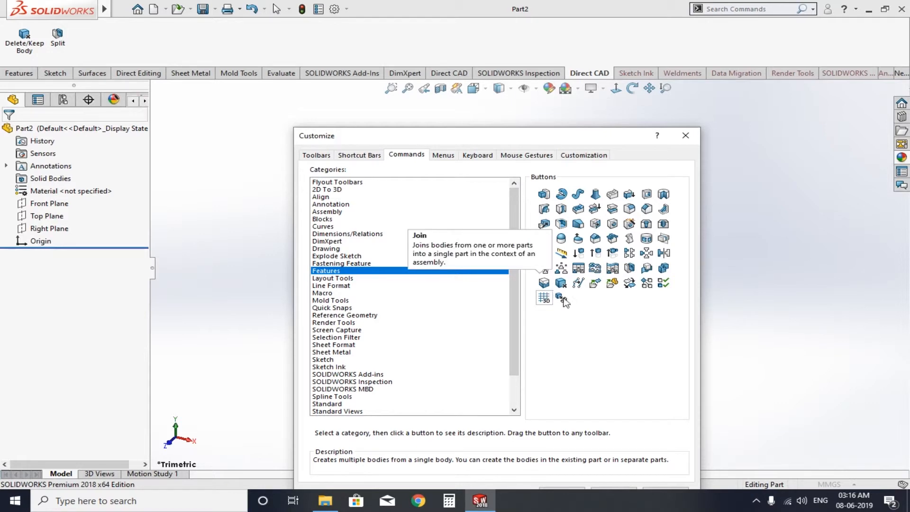
Add the Extruded Boss/Base command to the heads-up view toolbar and remove it again
{"action": "left_click_drag", "start_coordinate": [567, 136], "coordinate": [556, 166]}
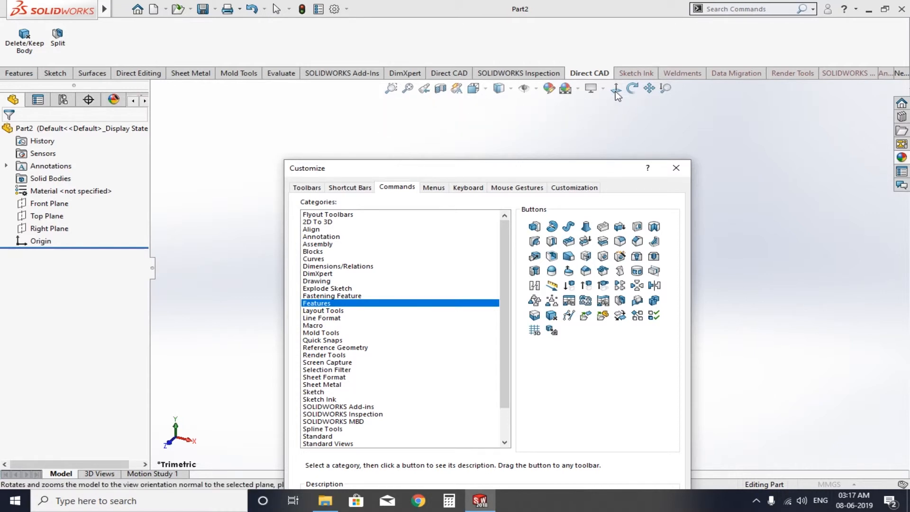
{"action": "left_click_drag", "start_coordinate": [585, 172], "coordinate": [594, 151]}
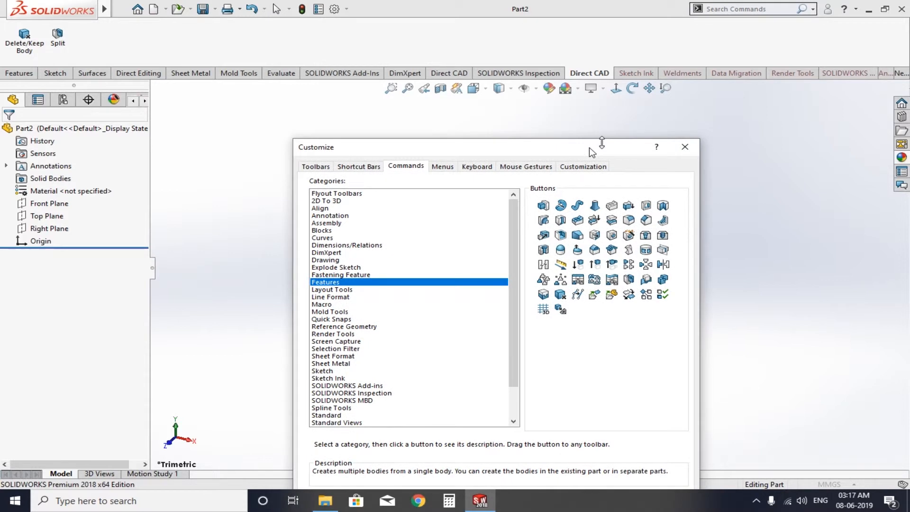
{"action": "left_click", "coordinate": [543, 206]}
{"action": "left_click_drag", "start_coordinate": [552, 205], "coordinate": [678, 89]}
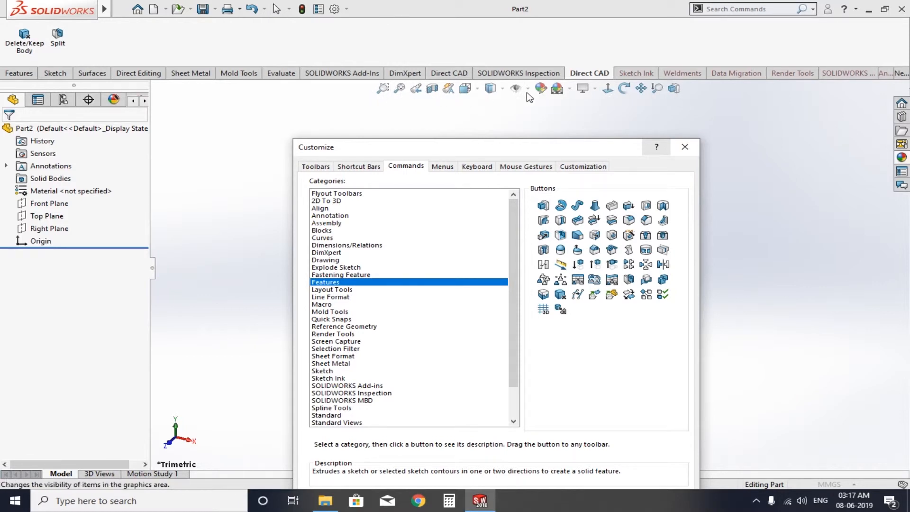
{"action": "left_click_drag", "start_coordinate": [674, 89], "coordinate": [660, 161]}
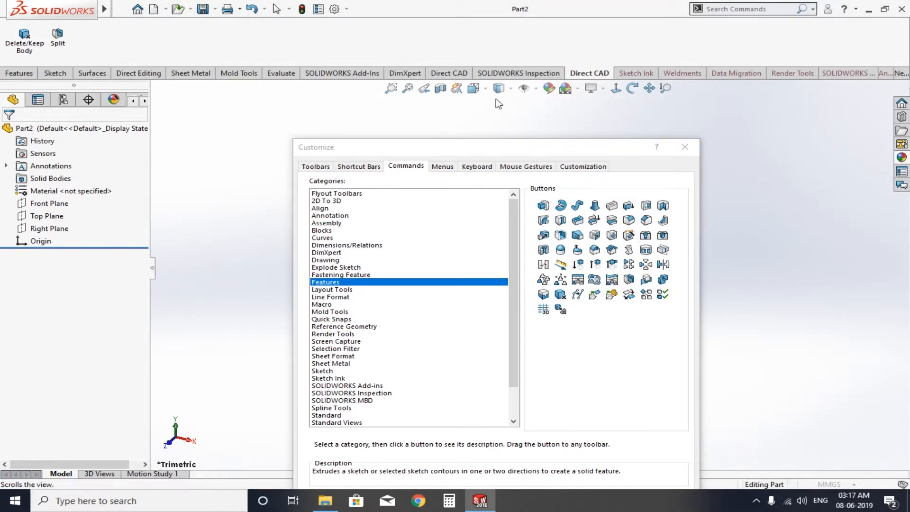
{"action": "left_click_drag", "start_coordinate": [489, 151], "coordinate": [429, 104]}
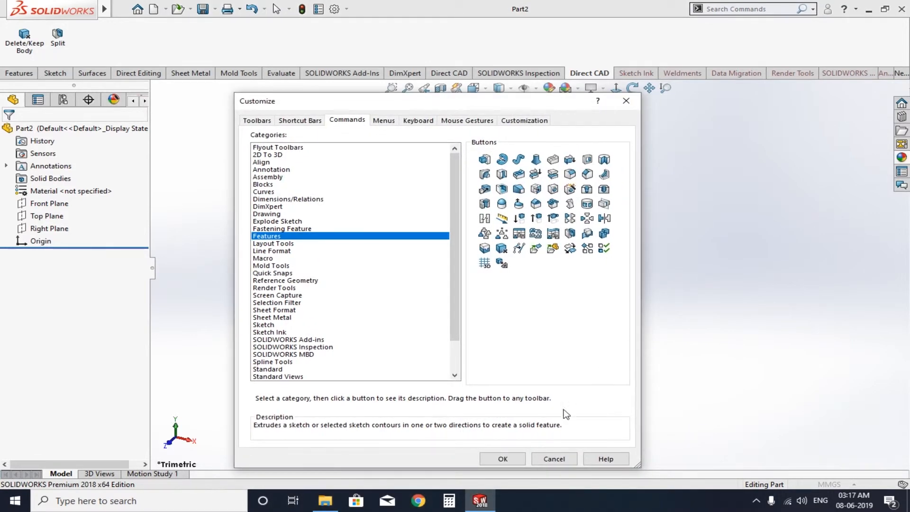
Accept the toolbar customization and compare the SOLIDWORKS Inspection commands with those on the Direct CAD tab
{"action": "left_click", "coordinate": [502, 459]}
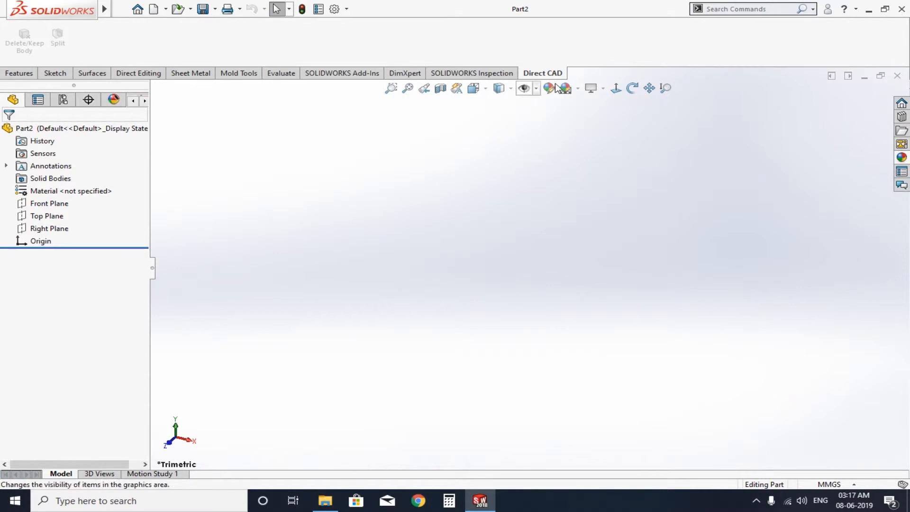
{"action": "left_click", "coordinate": [486, 73]}
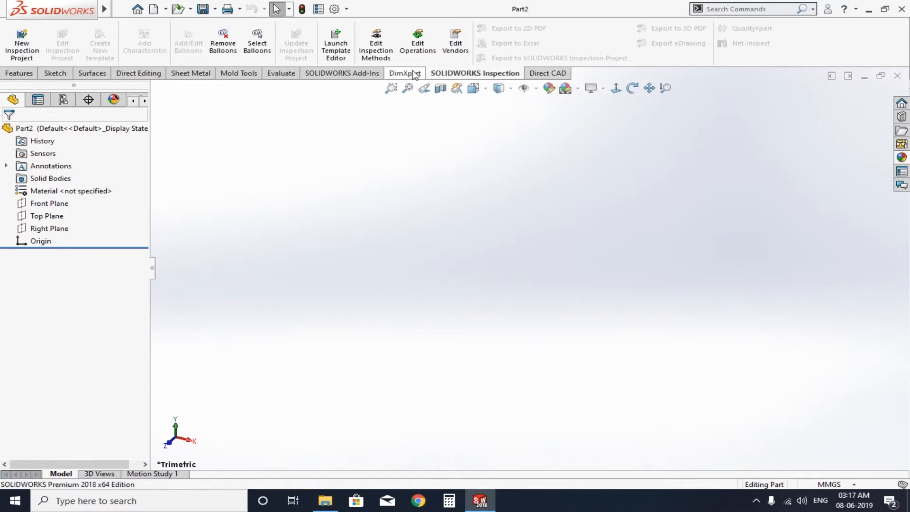
{"action": "left_click", "coordinate": [540, 74]}
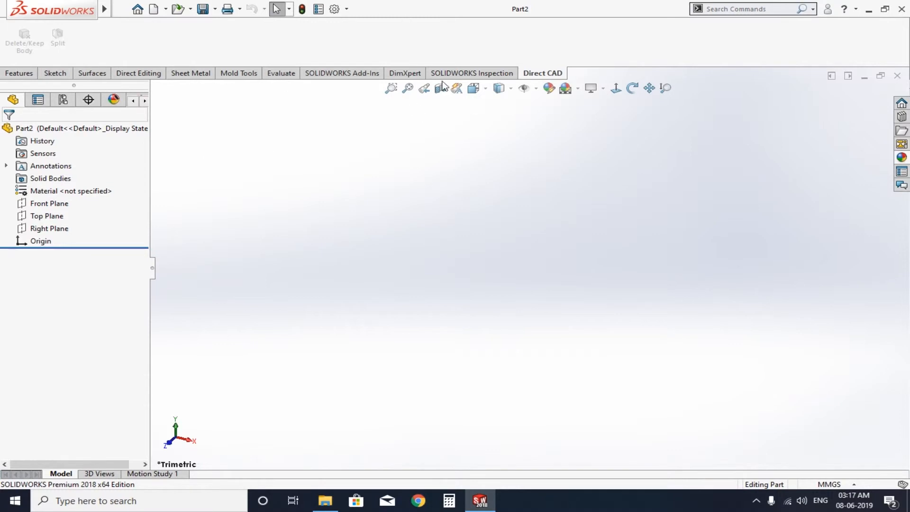
Set the interface background color to Medium Light in the system color options and apply it
{"action": "left_click", "coordinate": [348, 9]}
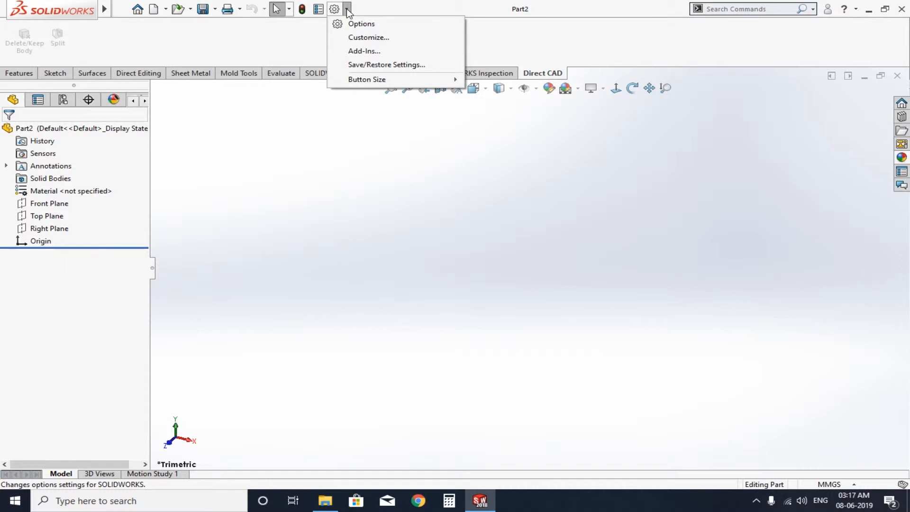
{"action": "left_click", "coordinate": [368, 26]}
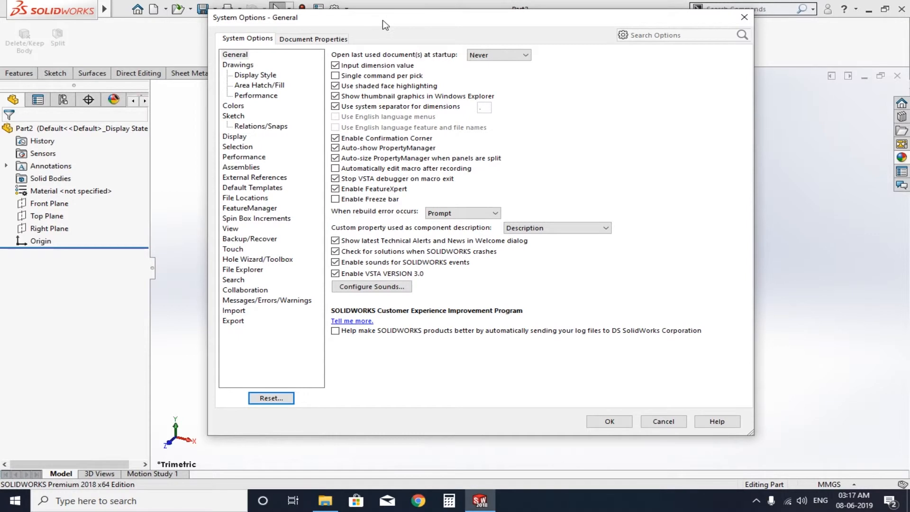
{"action": "left_click_drag", "start_coordinate": [391, 24], "coordinate": [374, 33]}
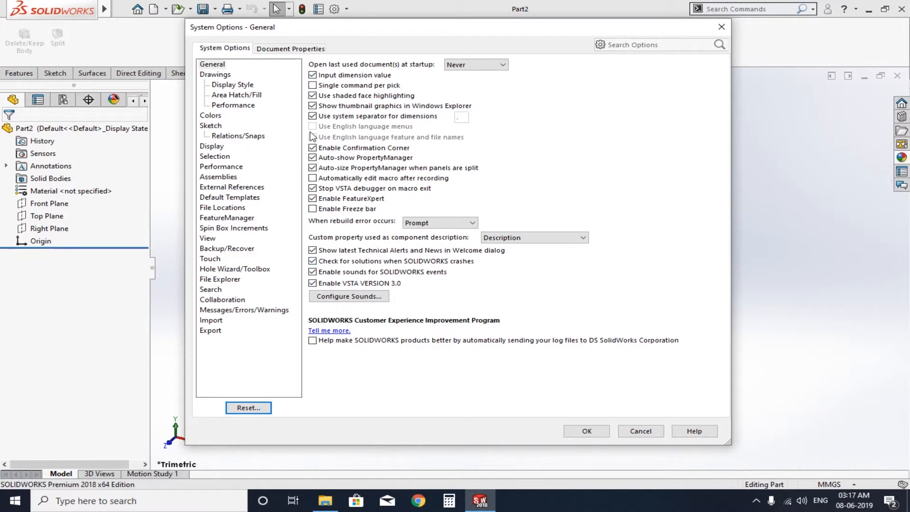
{"action": "left_click", "coordinate": [212, 116]}
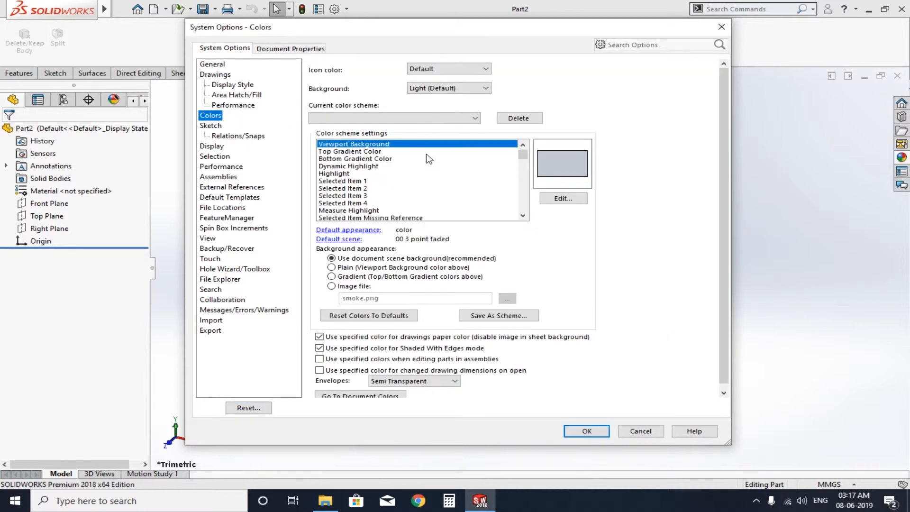
{"action": "left_click_drag", "start_coordinate": [461, 33], "coordinate": [484, 63]}
{"action": "left_click", "coordinate": [501, 119]}
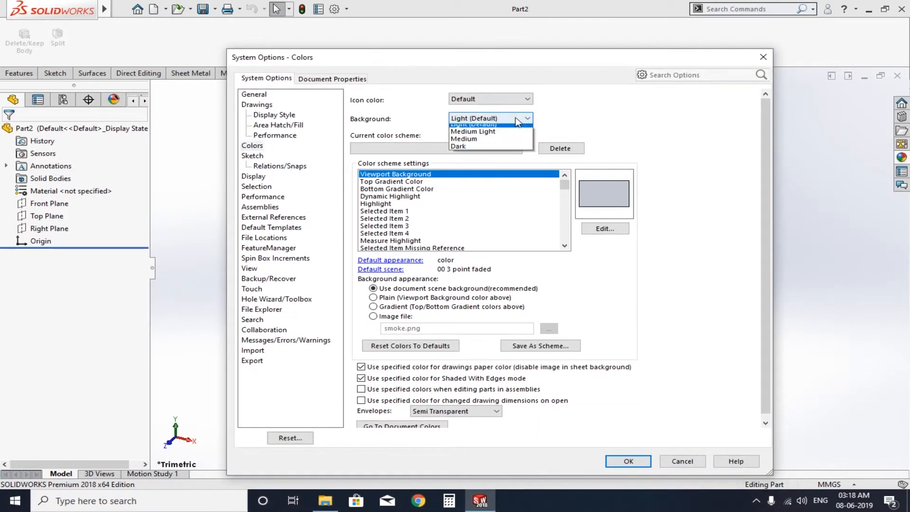
{"action": "left_click", "coordinate": [472, 136]}
{"action": "left_click", "coordinate": [628, 461]}
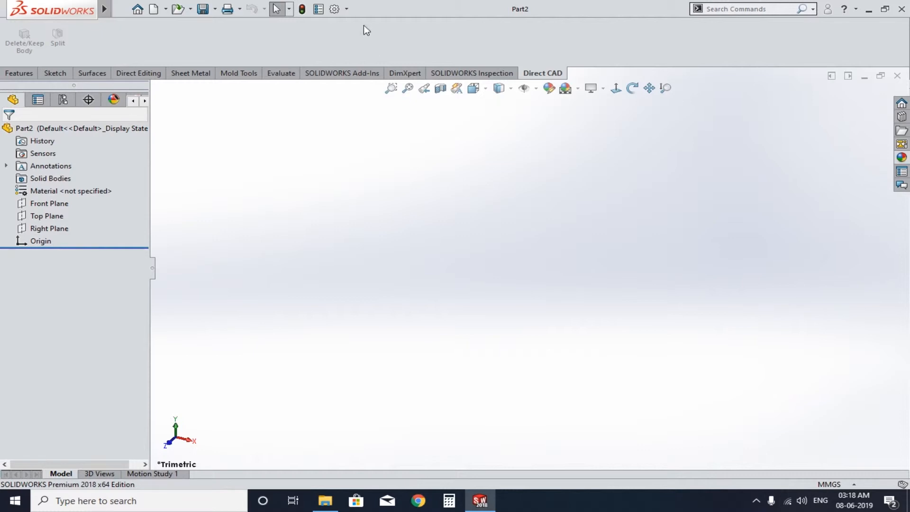
Change the interface background color to Dark in the system color options and apply it
{"action": "left_click", "coordinate": [335, 10]}
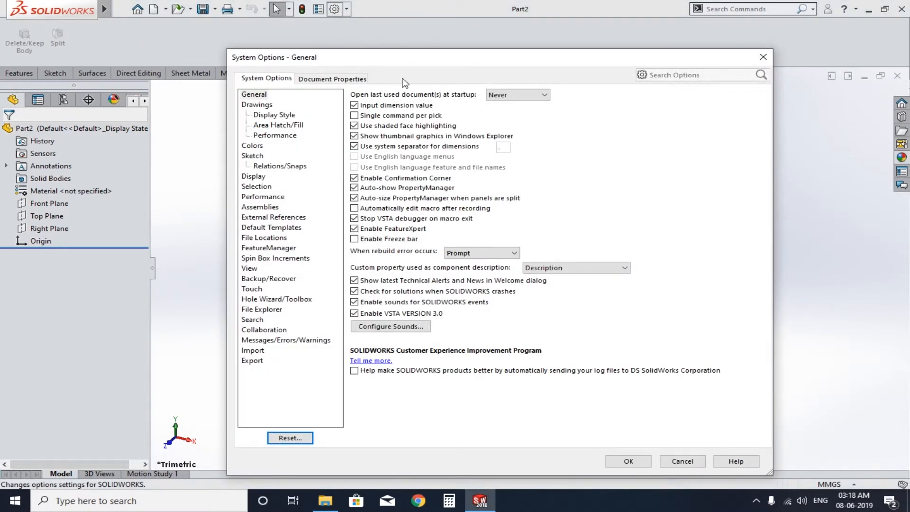
{"action": "left_click", "coordinate": [252, 146]}
{"action": "left_click", "coordinate": [488, 118]}
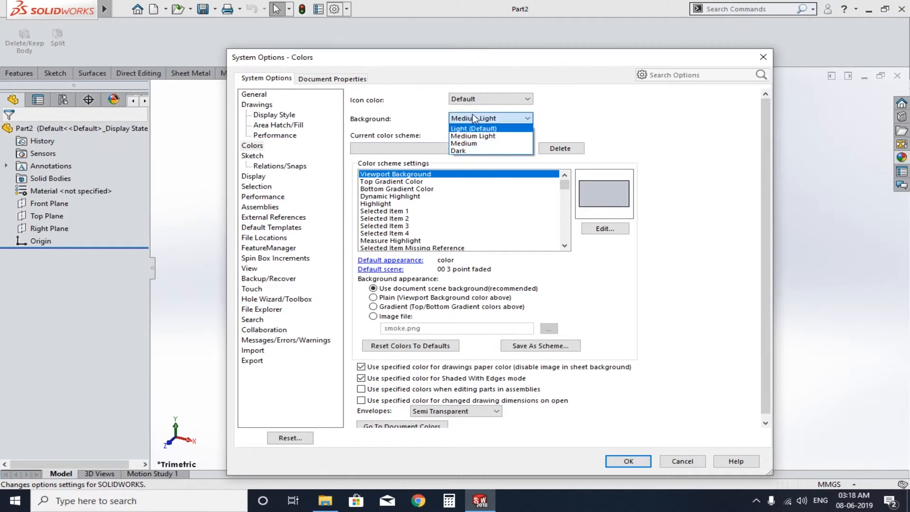
{"action": "left_click", "coordinate": [462, 151]}
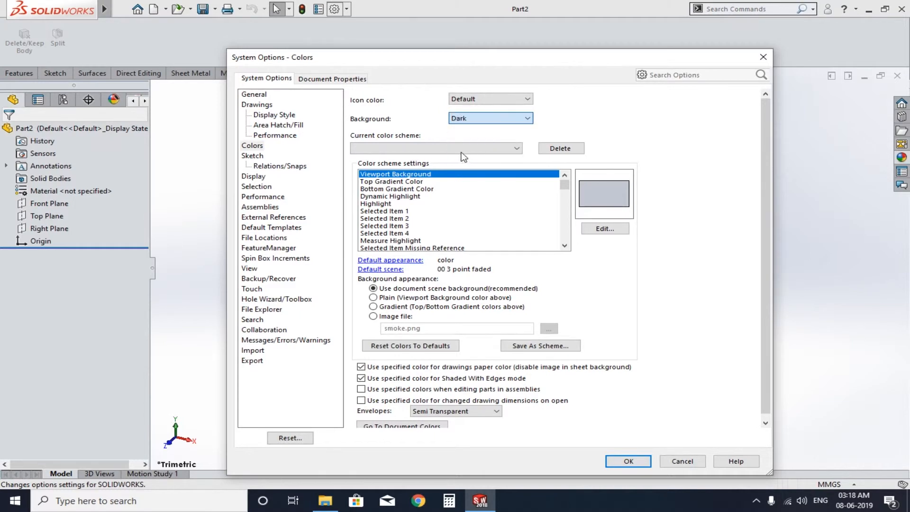
{"action": "left_click", "coordinate": [629, 461]}
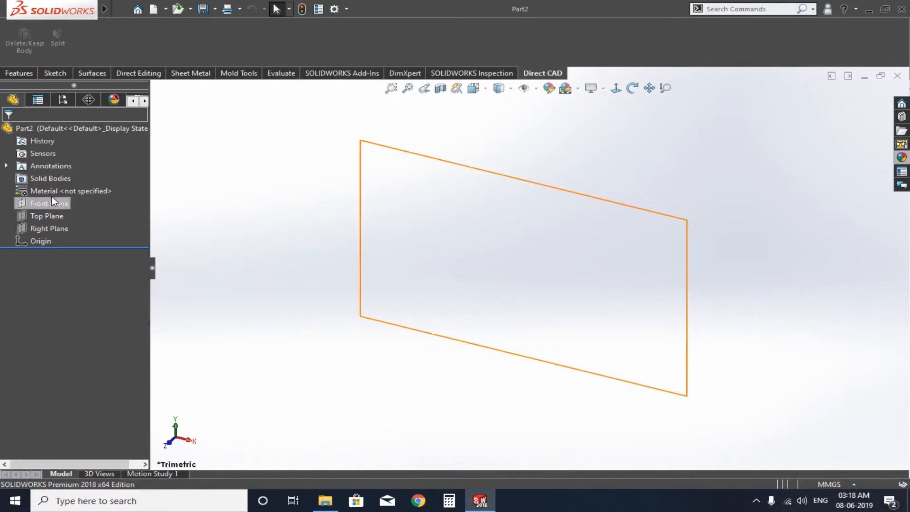
Set the interface background color back to Light (Default), keeping the icon color at Default, and look through the color scheme settings
{"action": "left_click", "coordinate": [334, 8]}
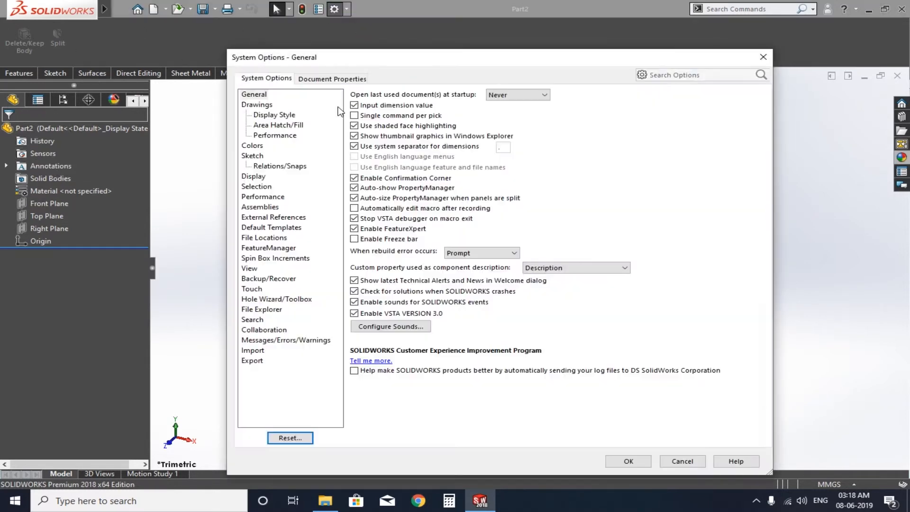
{"action": "left_click", "coordinate": [253, 146]}
{"action": "left_click", "coordinate": [487, 102]}
{"action": "left_click", "coordinate": [469, 113]}
{"action": "left_click", "coordinate": [470, 119]}
{"action": "left_click", "coordinate": [469, 128]}
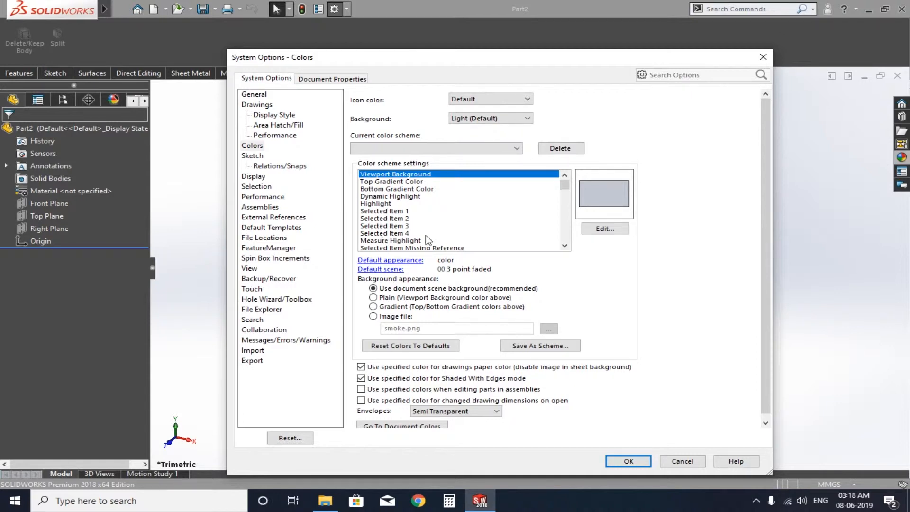
{"action": "mouse_move", "coordinate": [568, 186]}
{"action": "left_mouse_down"}
{"action": "mouse_move", "coordinate": [571, 207]}
{"action": "mouse_move", "coordinate": [571, 184]}
{"action": "left_mouse_up"}
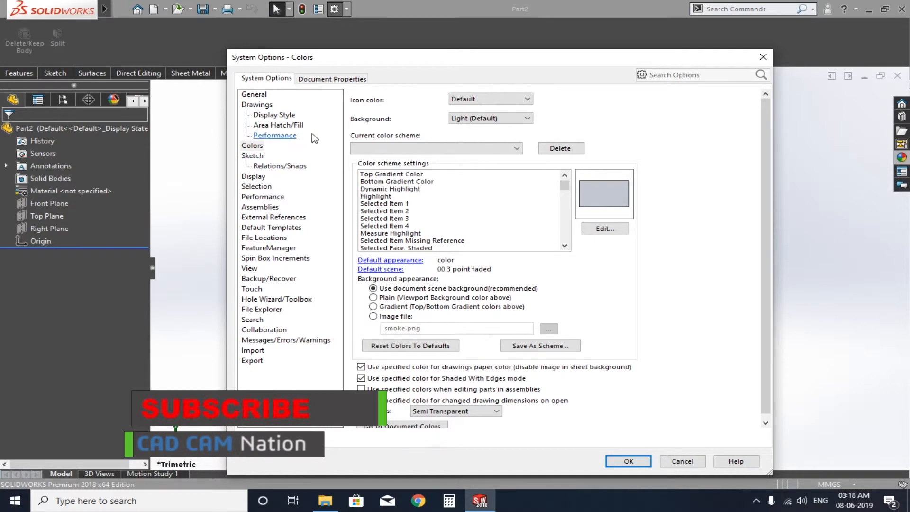
Review the Display and File Locations options, set Surface Bodies to Show in the FeatureManager tree, and accept the system options
{"action": "left_click", "coordinate": [256, 177]}
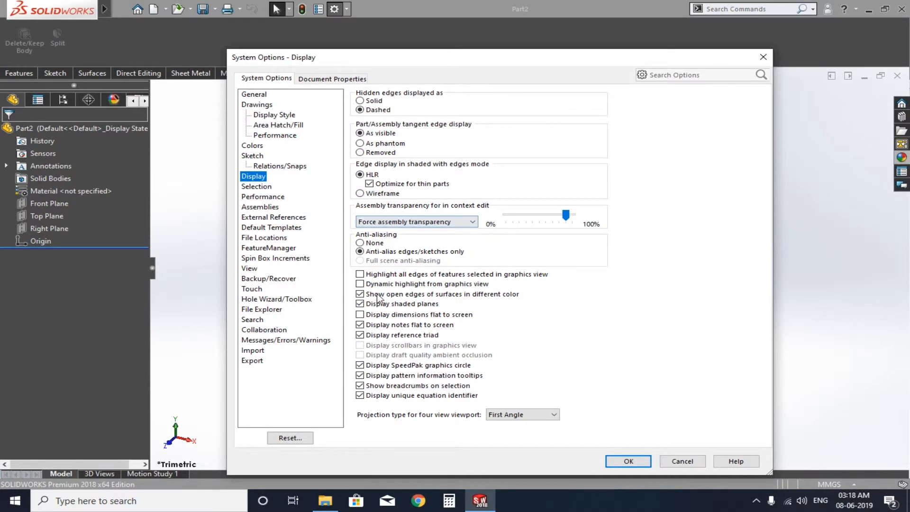
{"action": "left_click", "coordinate": [266, 238]}
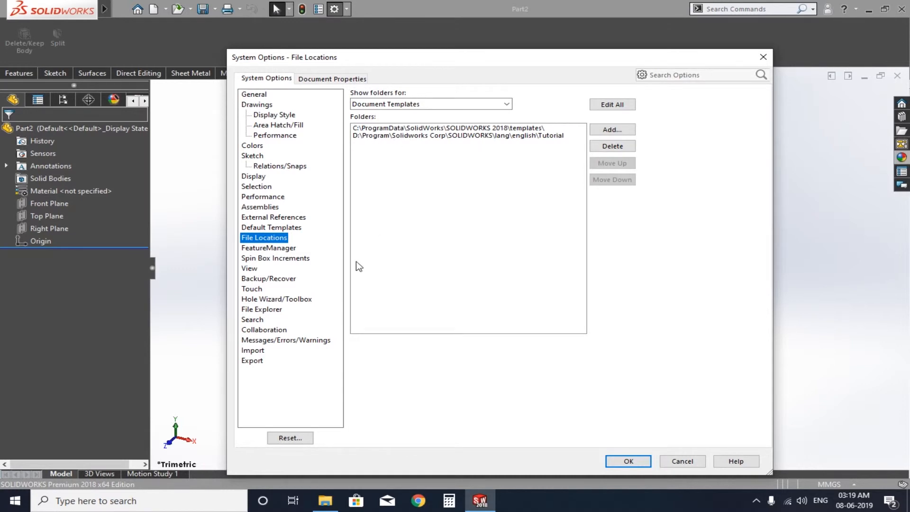
{"action": "left_click", "coordinate": [269, 251]}
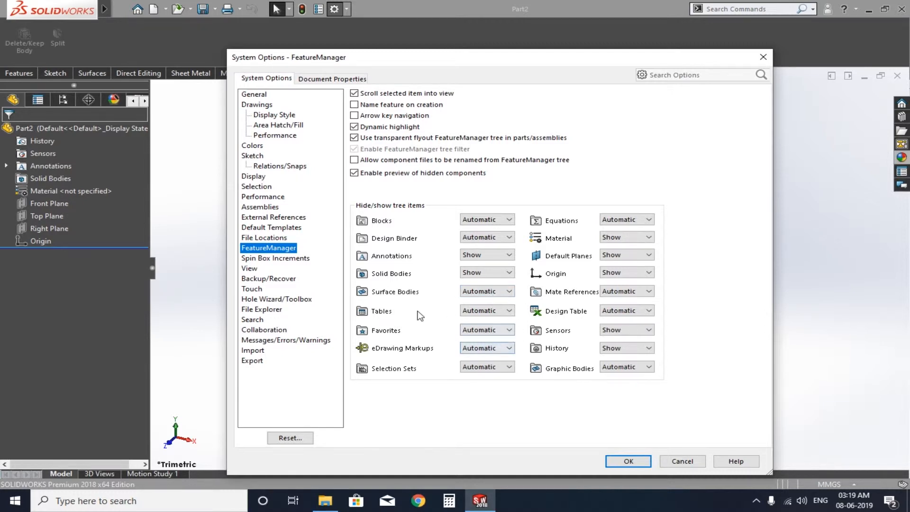
{"action": "left_click", "coordinate": [477, 294]}
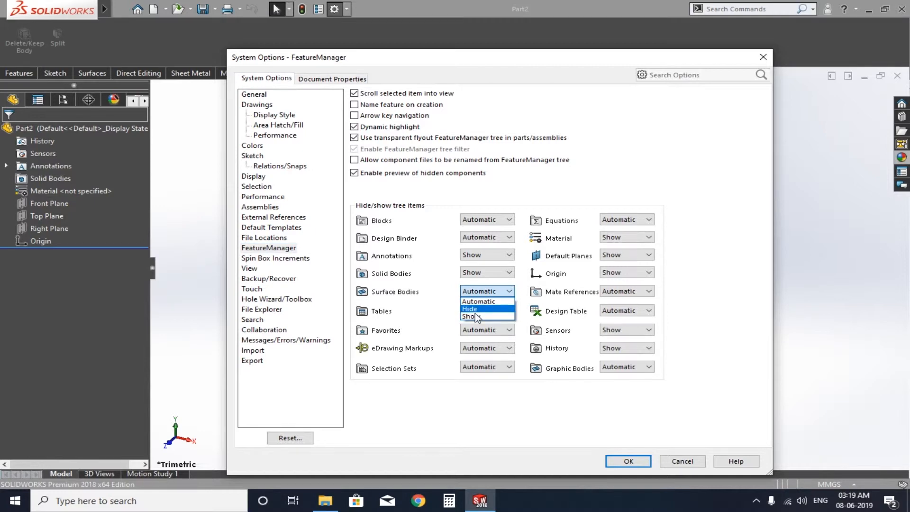
{"action": "left_click", "coordinate": [475, 315]}
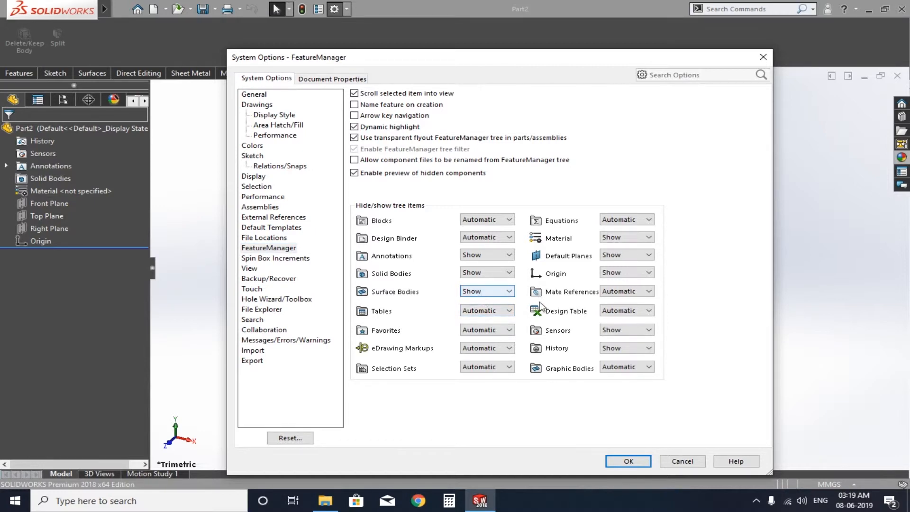
{"action": "left_click", "coordinate": [628, 460]}
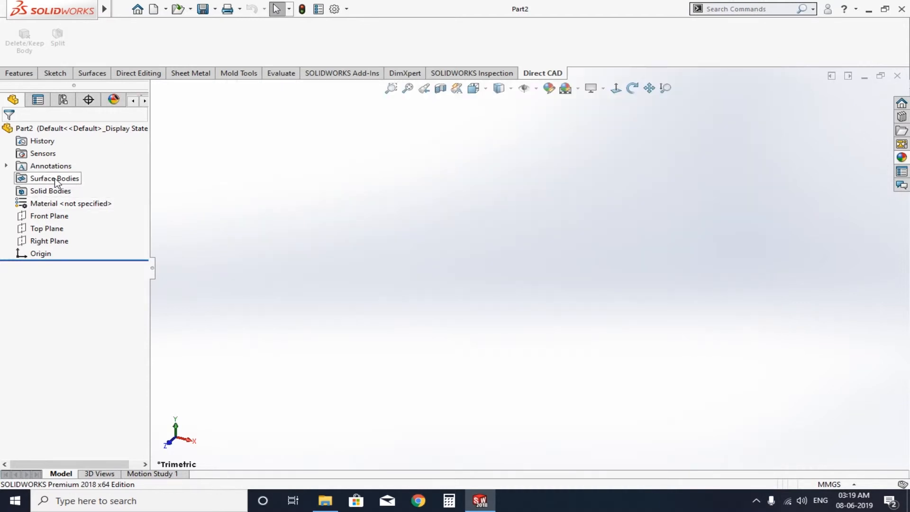
Set the metric length spin box increment to 1 mm in the system options
{"action": "left_click", "coordinate": [335, 8]}
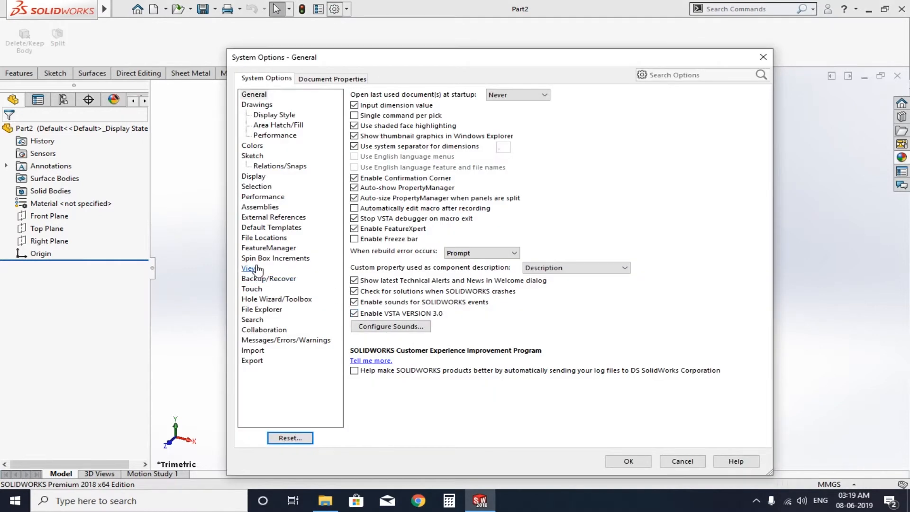
{"action": "left_click", "coordinate": [280, 248]}
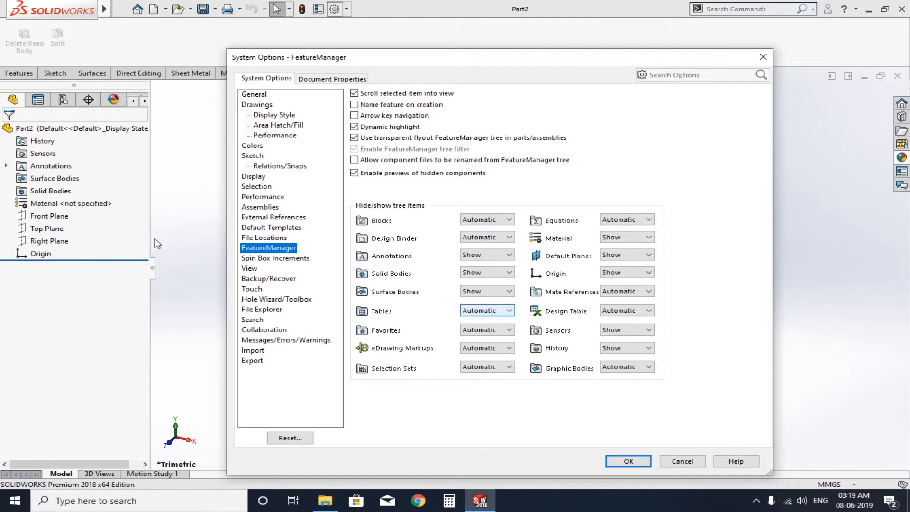
{"action": "left_click", "coordinate": [259, 260]}
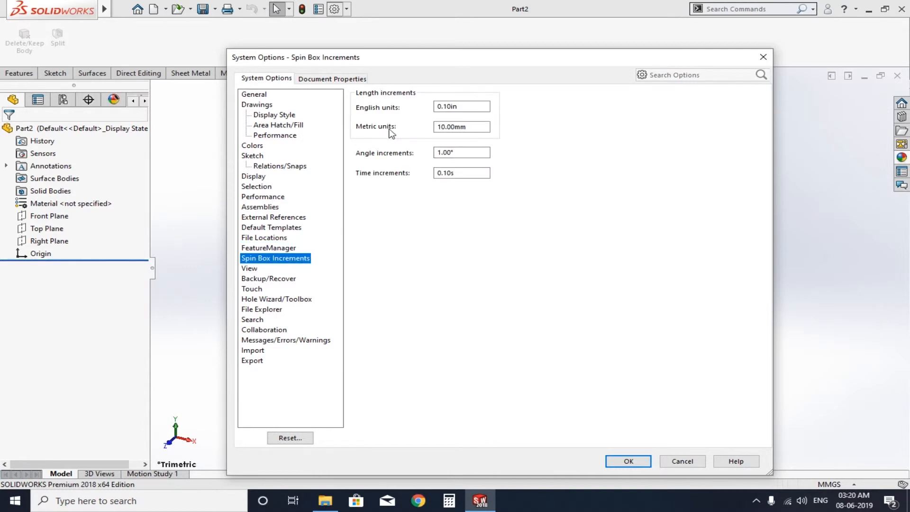
{"action": "left_click", "coordinate": [465, 128]}
{"action": "double_click", "coordinate": [470, 126]}
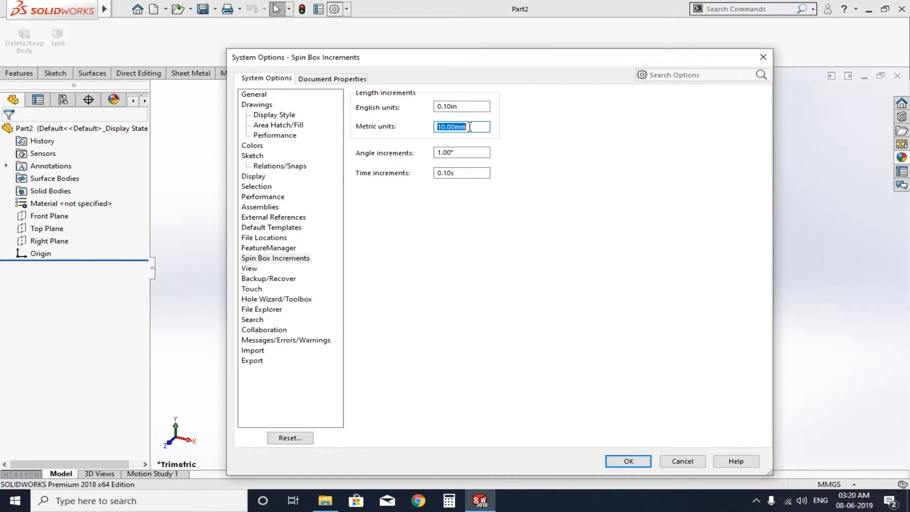
{"action": "type", "text": "1"}
{"action": "left_click", "coordinate": [472, 152]}
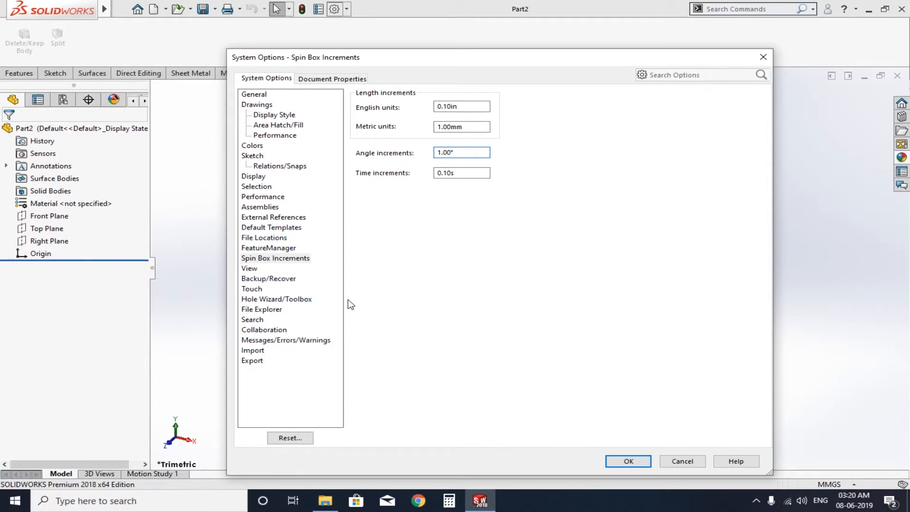
Review the auto-recover interval and the available overall drafting standards, keeping ANSI
{"action": "left_click", "coordinate": [280, 279]}
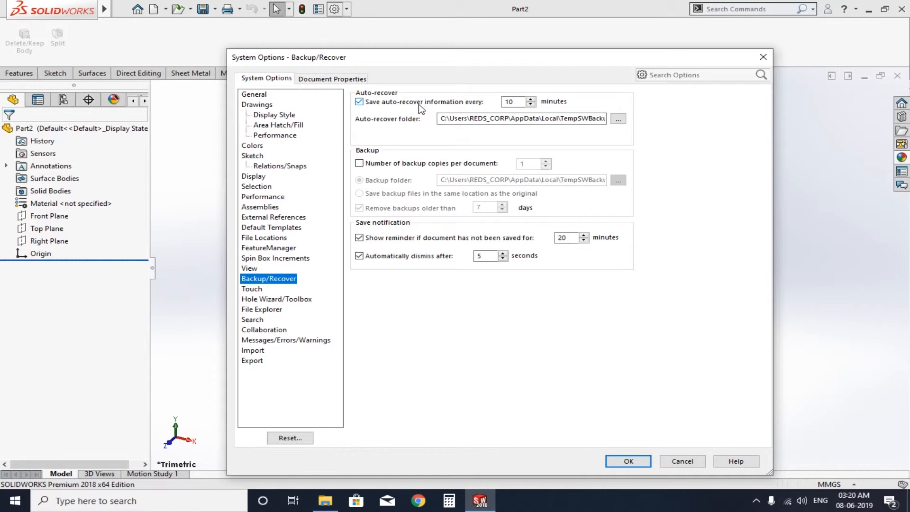
{"action": "left_click", "coordinate": [531, 104]}
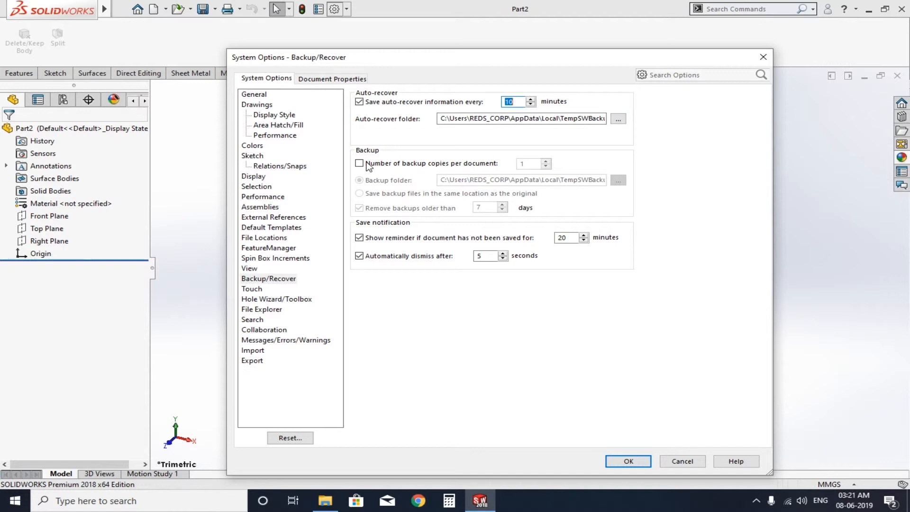
{"action": "left_click", "coordinate": [327, 81]}
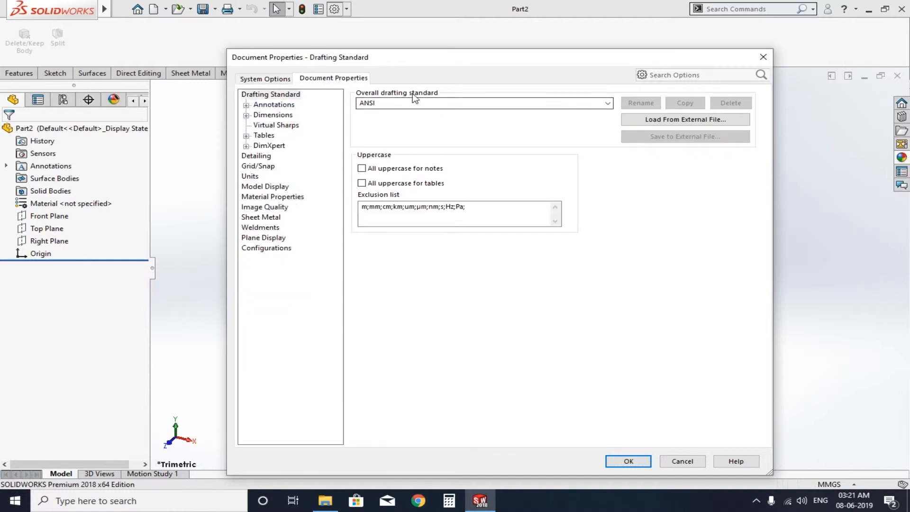
{"action": "left_click", "coordinate": [269, 95]}
{"action": "left_click", "coordinate": [608, 103]}
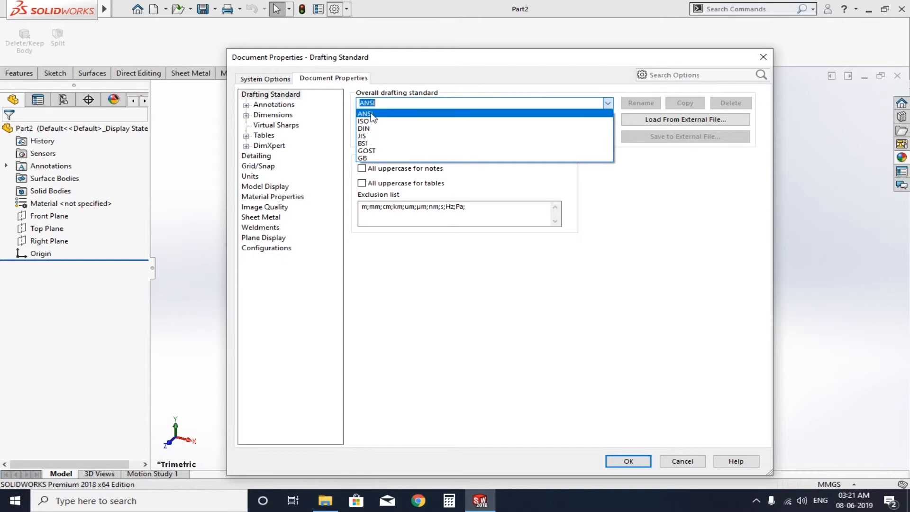
{"action": "left_click", "coordinate": [507, 282]}
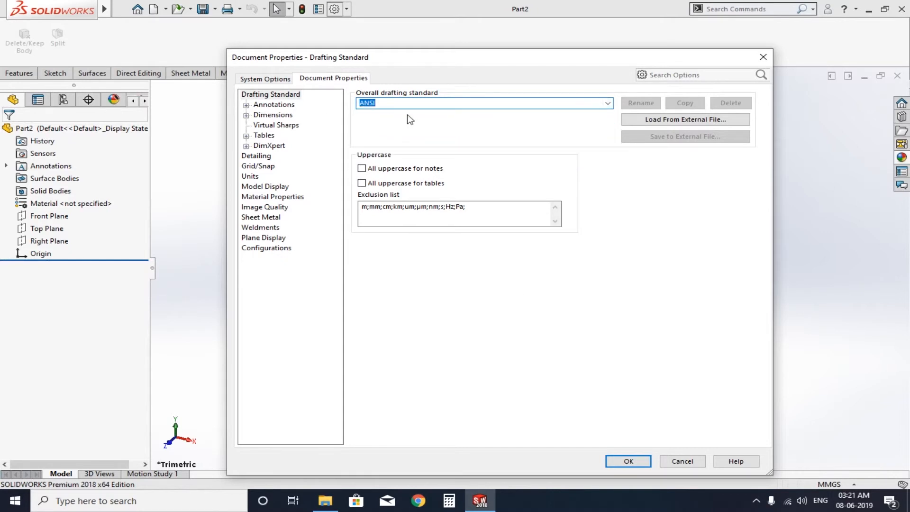
Set the annotation text font height to 2 mm, keeping Century Gothic Regular
{"action": "left_click", "coordinate": [277, 105]}
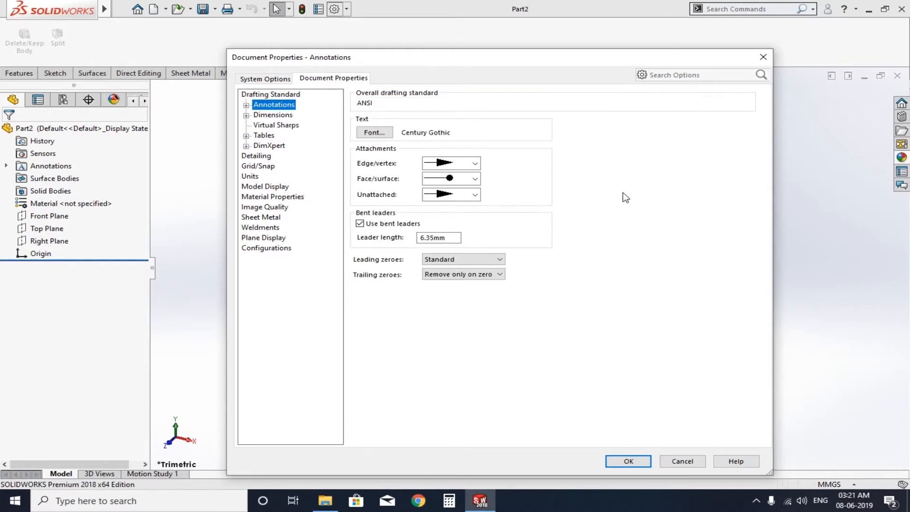
{"action": "left_click", "coordinate": [375, 133]}
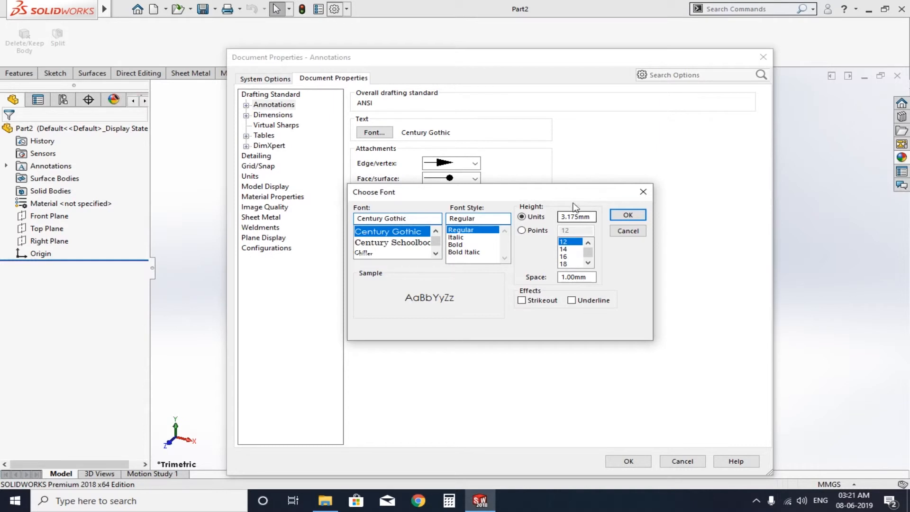
{"action": "left_click_drag", "start_coordinate": [574, 186], "coordinate": [582, 171]}
{"action": "double_click", "coordinate": [597, 202]}
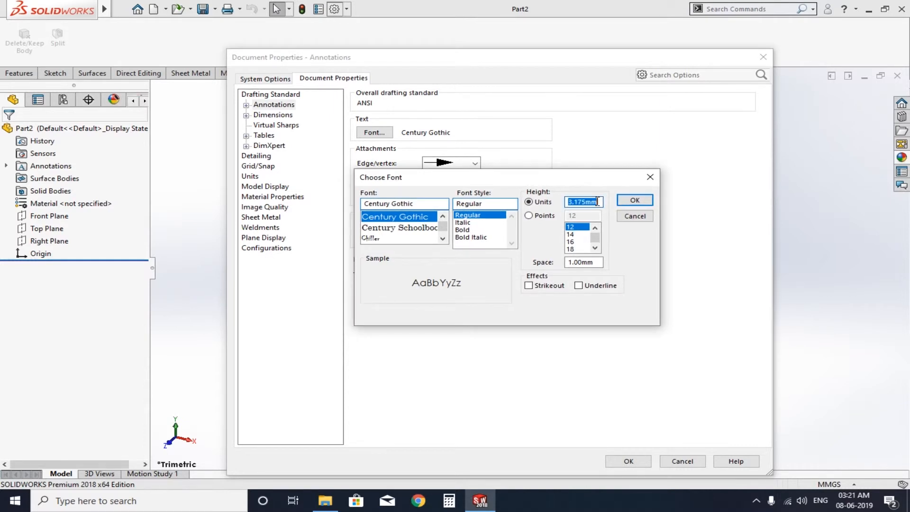
{"action": "type", "text": "2"}
{"action": "left_click", "coordinate": [468, 216]}
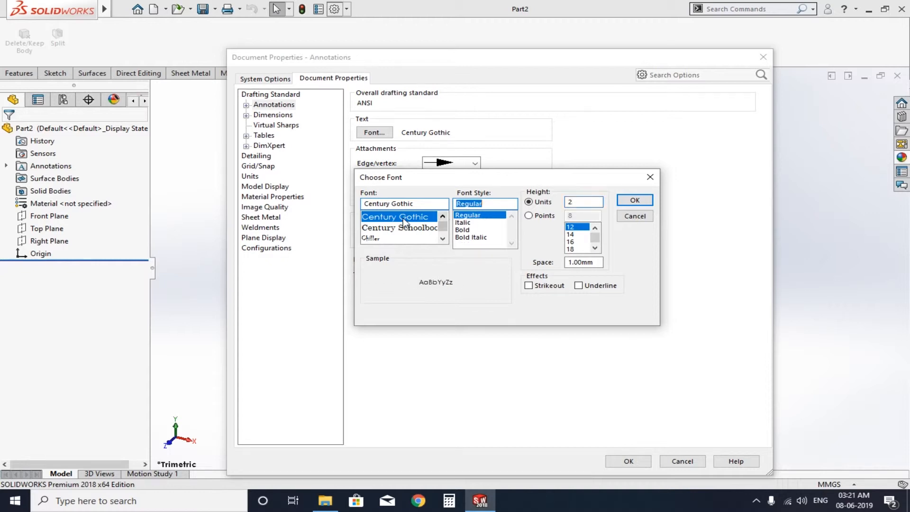
{"action": "left_click", "coordinate": [651, 202]}
Set the dimension text font height to 2.5 mm in the document properties
{"action": "left_click", "coordinate": [266, 115]}
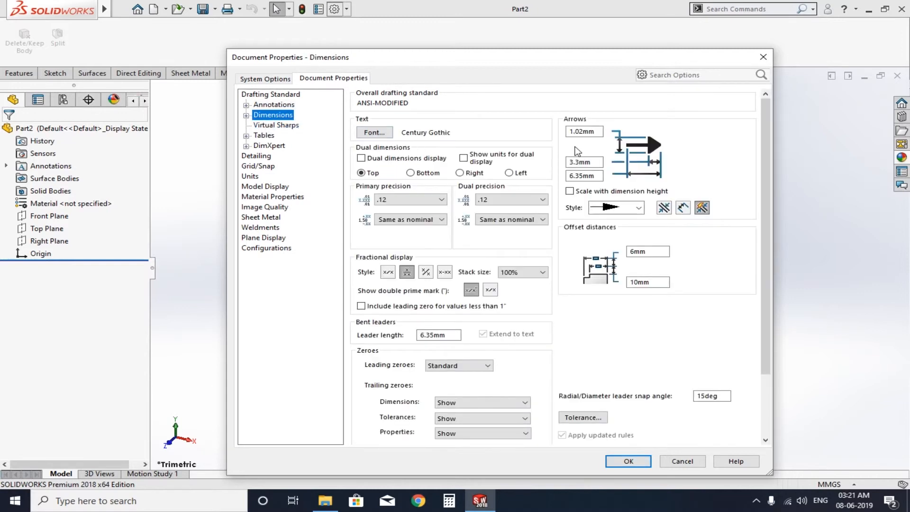
{"action": "left_click", "coordinate": [374, 133]}
{"action": "double_click", "coordinate": [578, 219]}
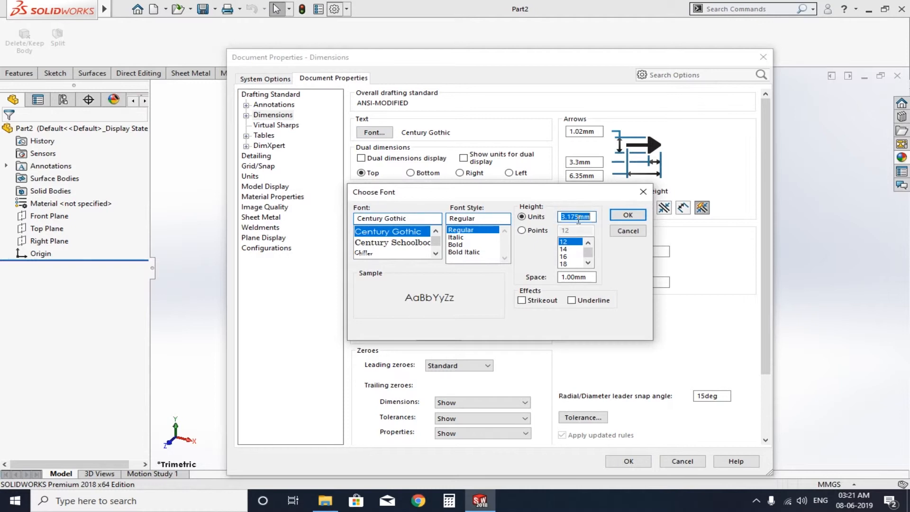
{"action": "type", "text": "2.5"}
{"action": "left_click", "coordinate": [629, 216]}
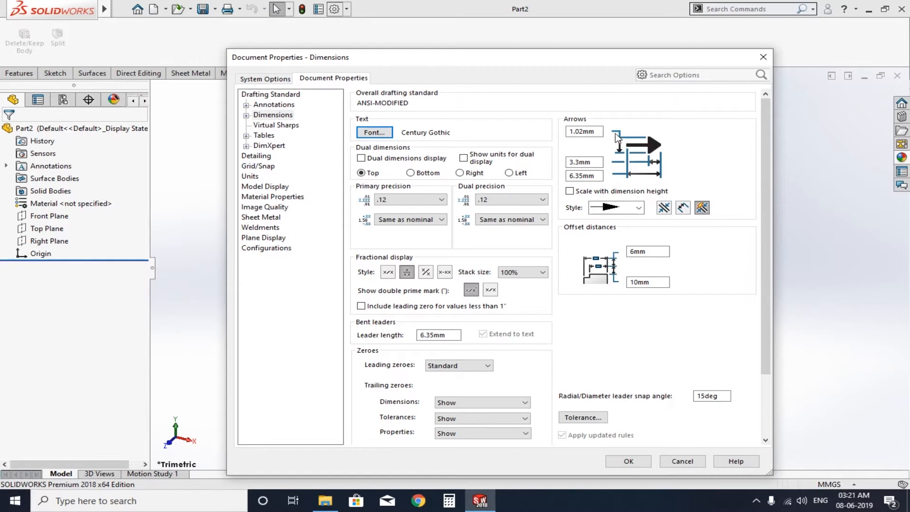
Set the dimension arrow sizes to 1 mm height, 2.5 mm head length and 4.5 mm overall length
{"action": "left_click_drag", "start_coordinate": [597, 132], "coordinate": [568, 131]}
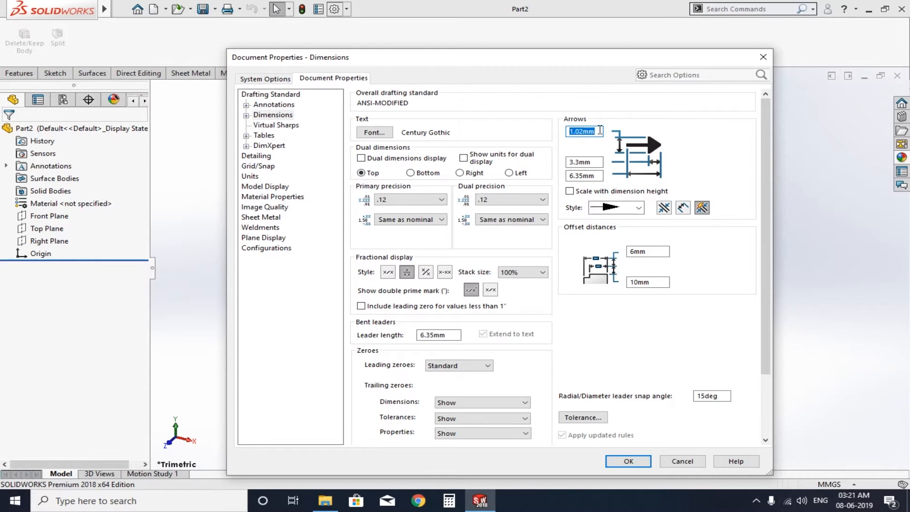
{"action": "type", "text": "1"}
{"action": "double_click", "coordinate": [595, 163]}
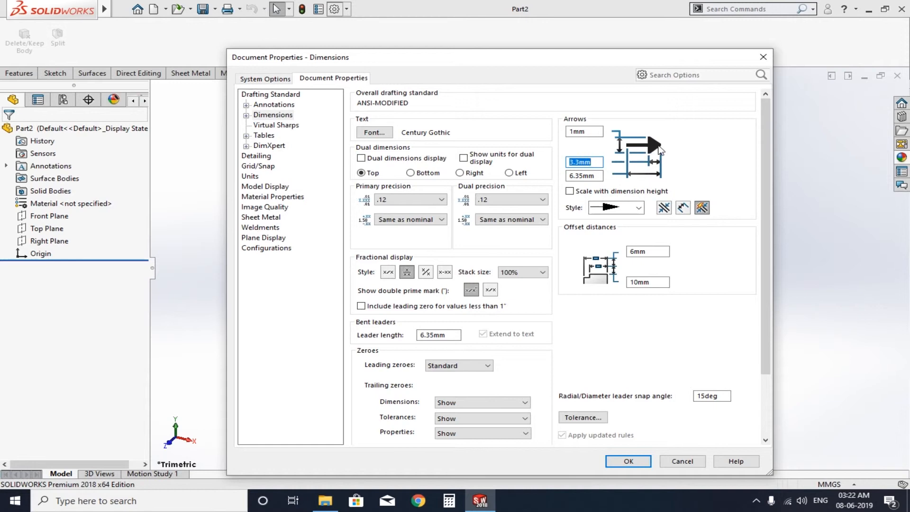
{"action": "type", "text": "2.5"}
{"action": "double_click", "coordinate": [598, 175]}
{"action": "type", "text": "4."}
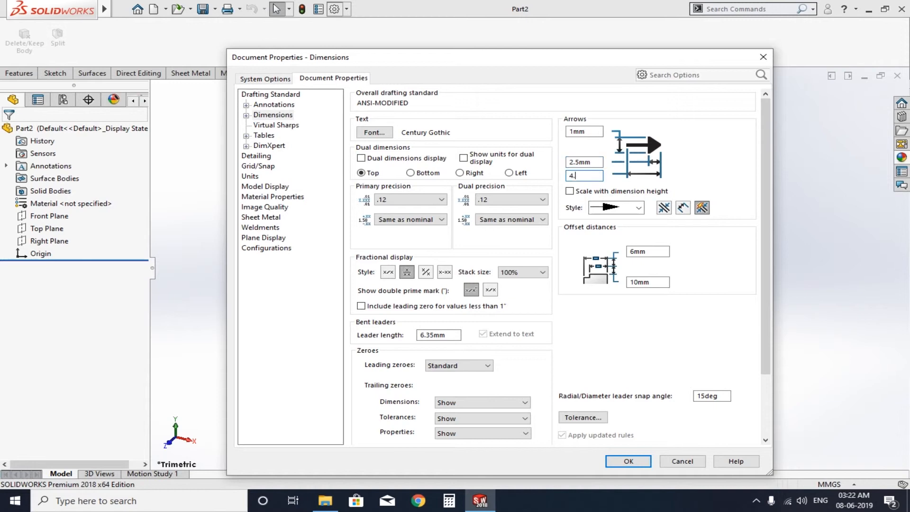
{"action": "type", "text": "5"}
{"action": "left_click", "coordinate": [593, 162]}
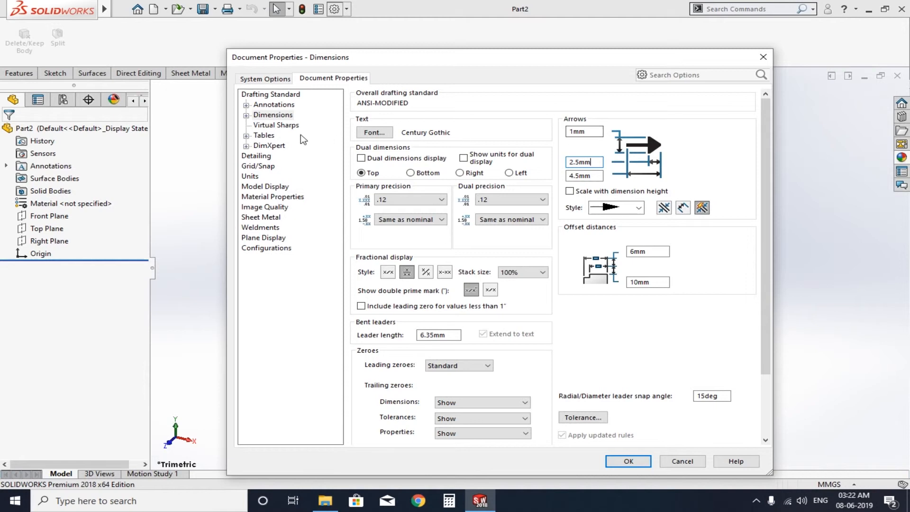
Review the Detailing display filter, including the cosmetic thread options, and the Grid/Snap and Units document properties
{"action": "left_click", "coordinate": [255, 156]}
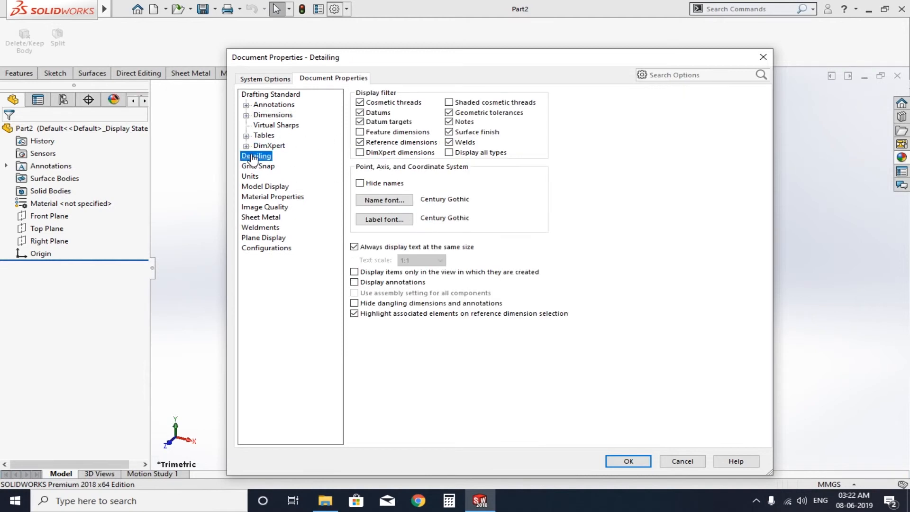
{"action": "left_click", "coordinate": [450, 103]}
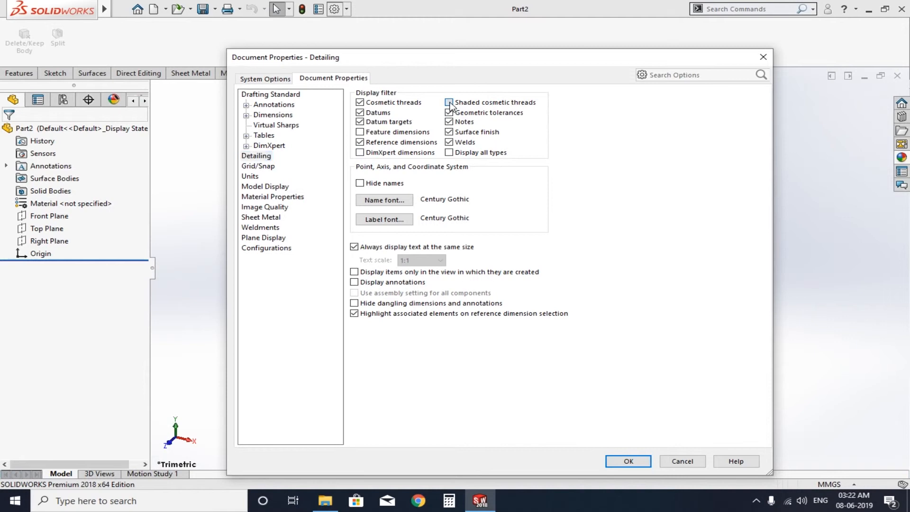
{"action": "left_click", "coordinate": [363, 103]}
{"action": "left_click", "coordinate": [363, 105]}
{"action": "left_click", "coordinate": [256, 166]}
{"action": "left_click_drag", "start_coordinate": [470, 58], "coordinate": [452, 59]}
{"action": "left_click", "coordinate": [232, 176]}
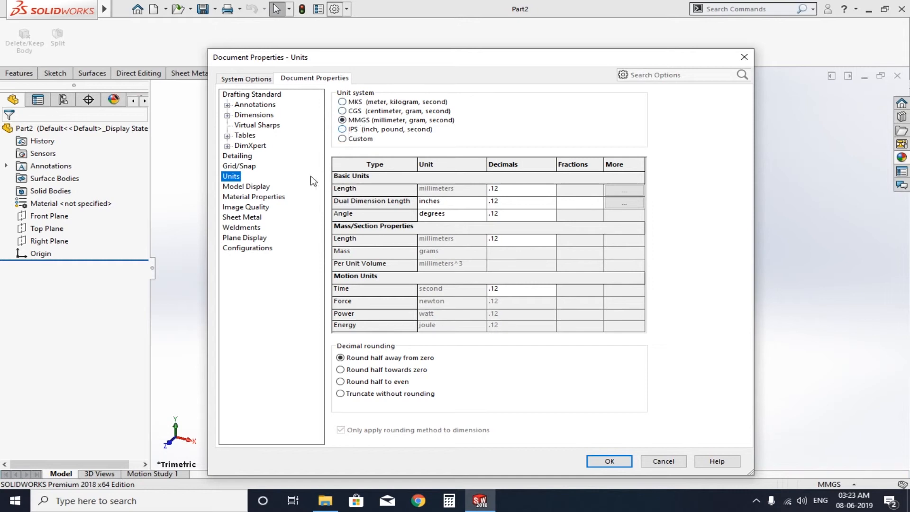
Set the Extrude feature color to light yellow in the Model Display properties
{"action": "left_click", "coordinate": [256, 189]}
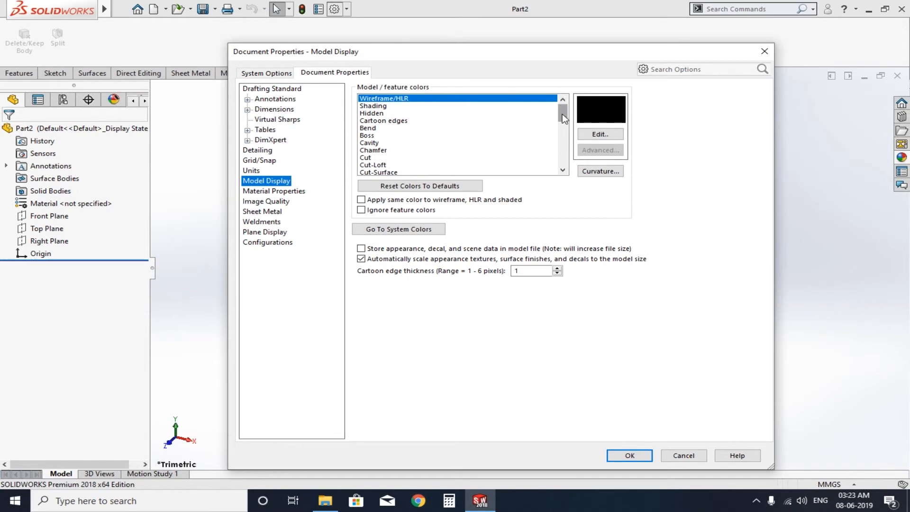
{"action": "left_click_drag", "start_coordinate": [564, 119], "coordinate": [564, 138]}
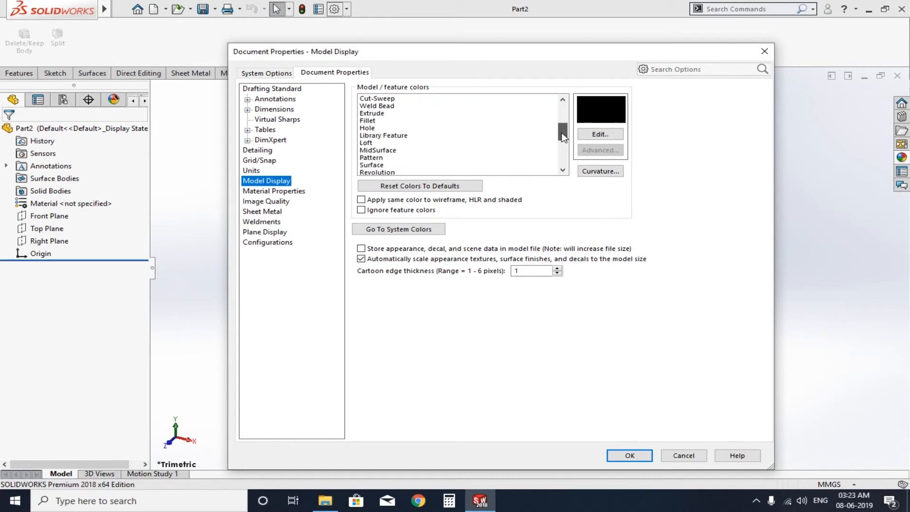
{"action": "left_click", "coordinate": [375, 114]}
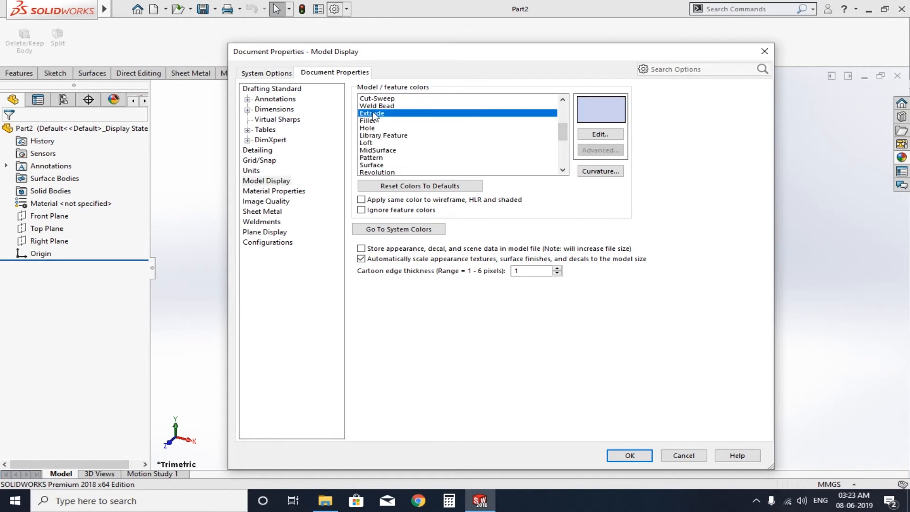
{"action": "left_click", "coordinate": [602, 135]}
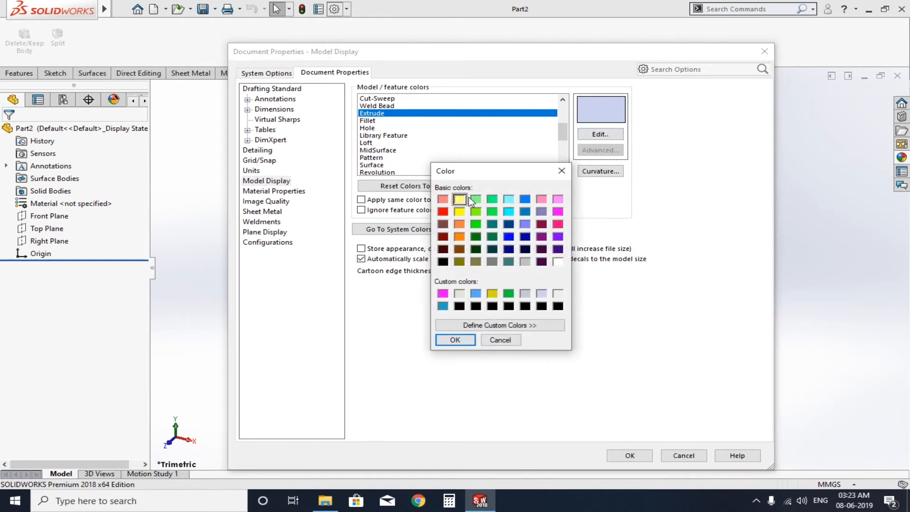
{"action": "left_click", "coordinate": [455, 340]}
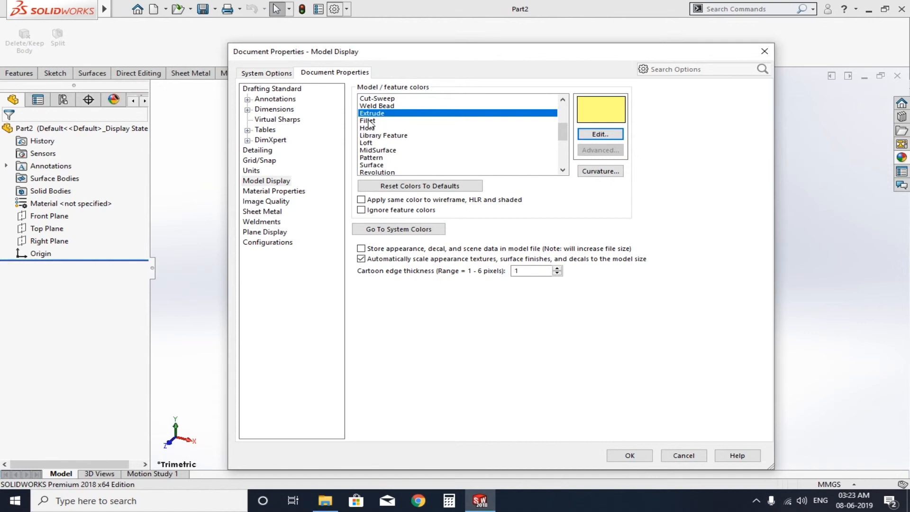
Set the Fillet feature color to red and accept the document properties
{"action": "left_click", "coordinate": [369, 121]}
{"action": "left_click", "coordinate": [600, 134]}
{"action": "left_click", "coordinate": [443, 211]}
{"action": "left_click", "coordinate": [455, 340]}
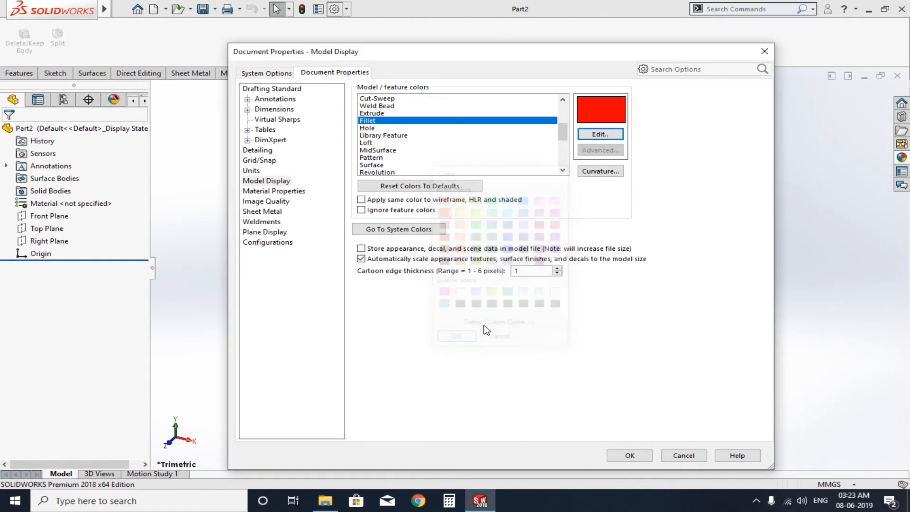
{"action": "left_click", "coordinate": [379, 113]}
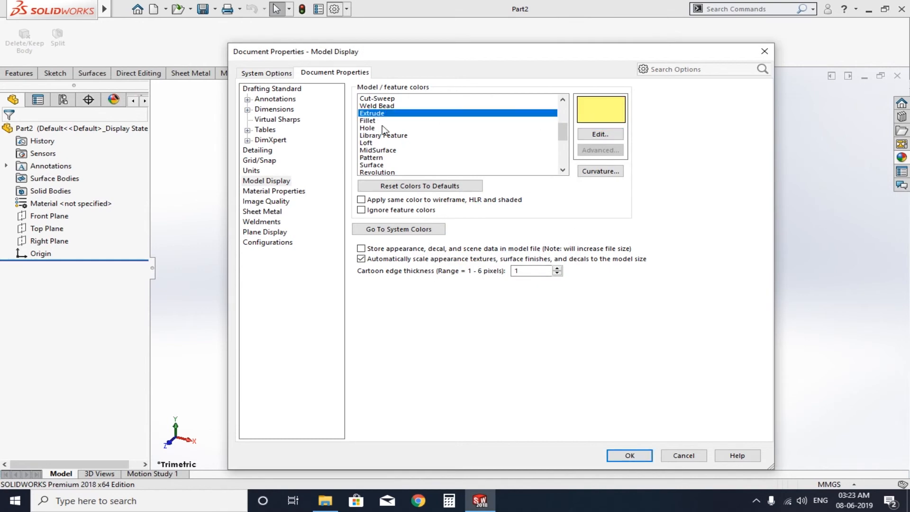
{"action": "left_click", "coordinate": [373, 122]}
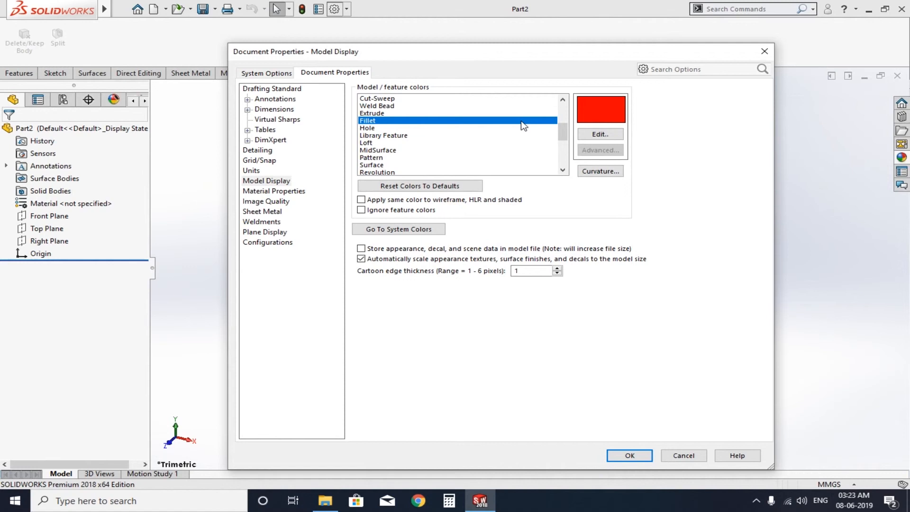
{"action": "left_click", "coordinate": [378, 114]}
{"action": "left_click", "coordinate": [367, 122]}
{"action": "key", "text": "Return"}
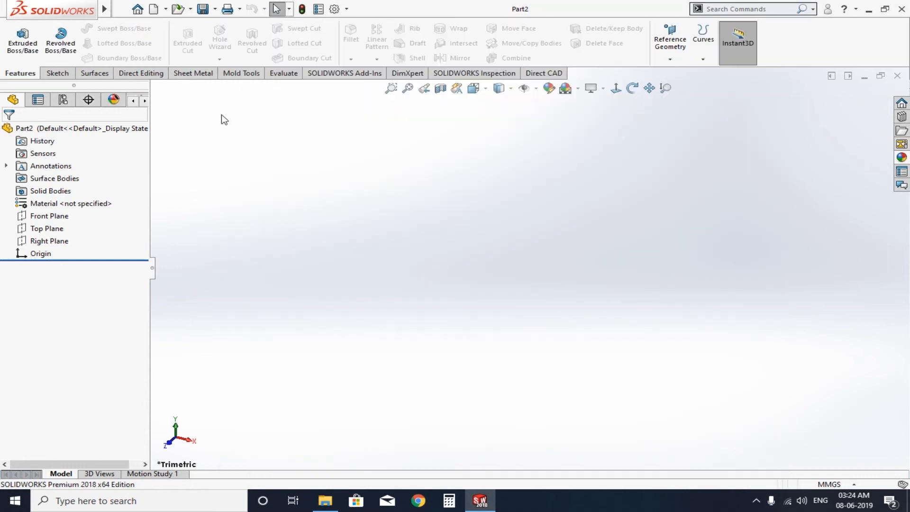
Save the part as a Part Templates (*.prtdot) file named Part Modified mm in the templates folder
{"action": "left_click", "coordinate": [216, 9]}
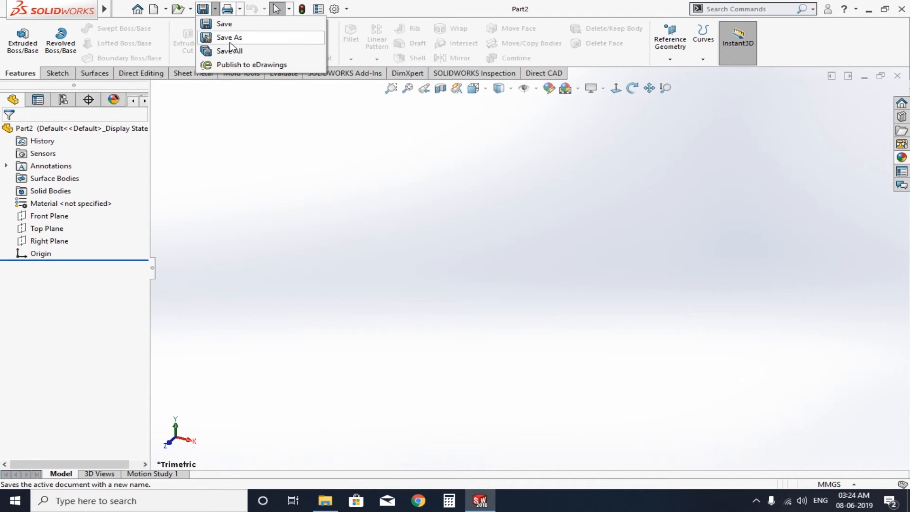
{"action": "left_click", "coordinate": [230, 39]}
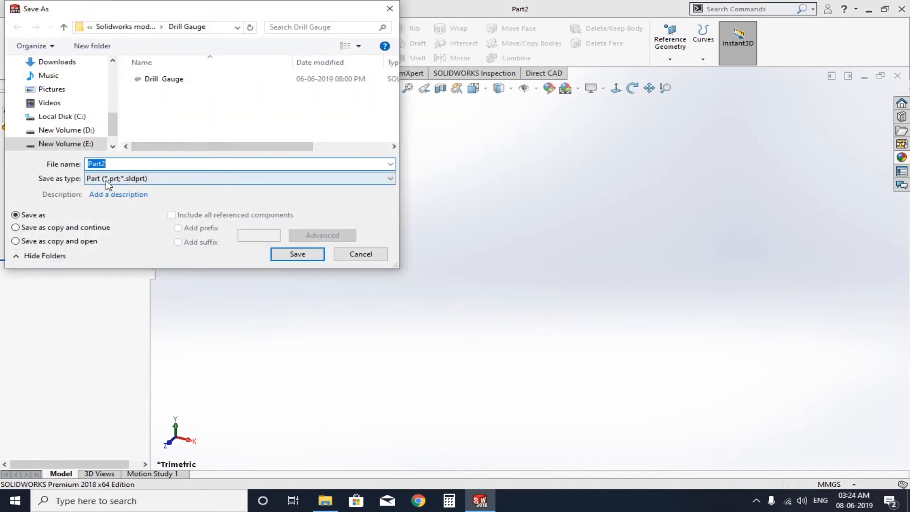
{"action": "left_click", "coordinate": [134, 180]}
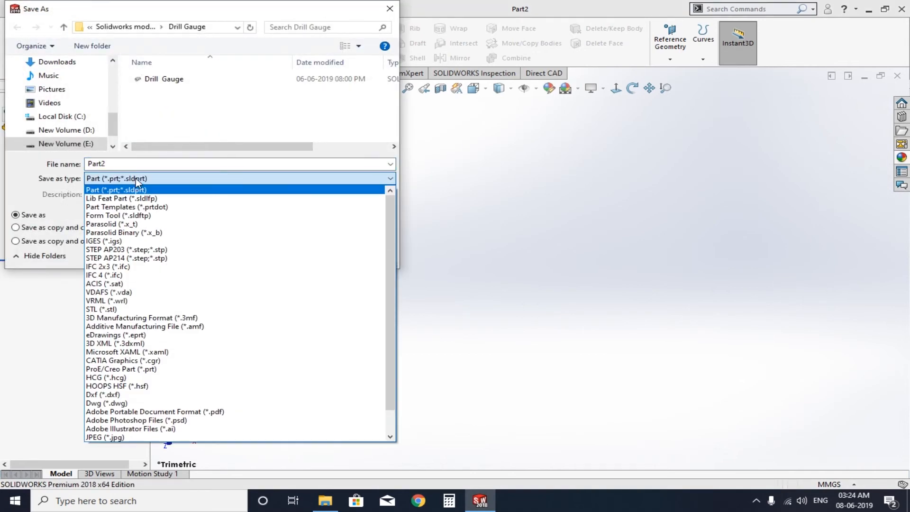
{"action": "left_click", "coordinate": [110, 208]}
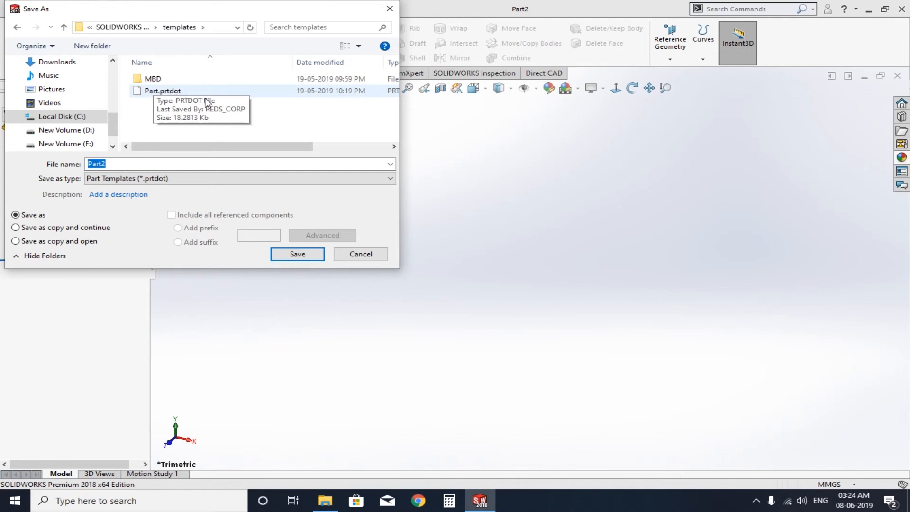
{"action": "left_click_drag", "start_coordinate": [114, 164], "coordinate": [90, 164]}
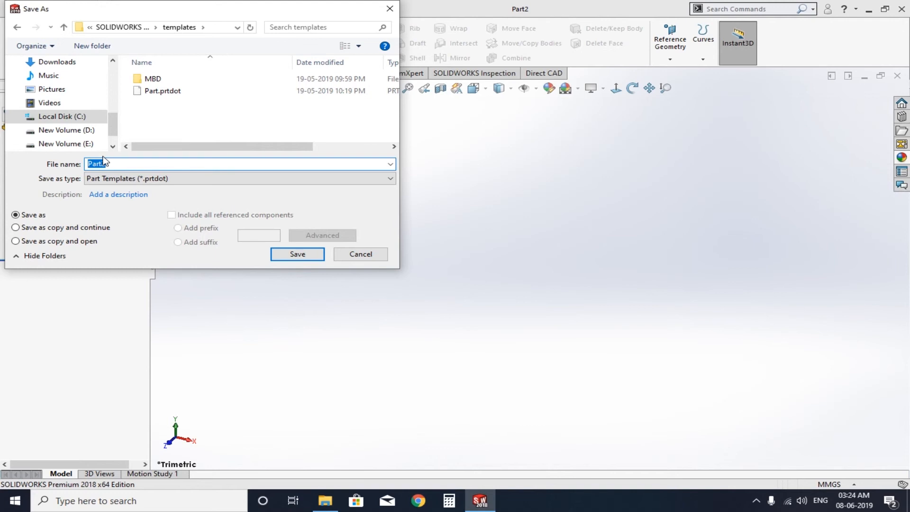
{"action": "type", "text": "P"}
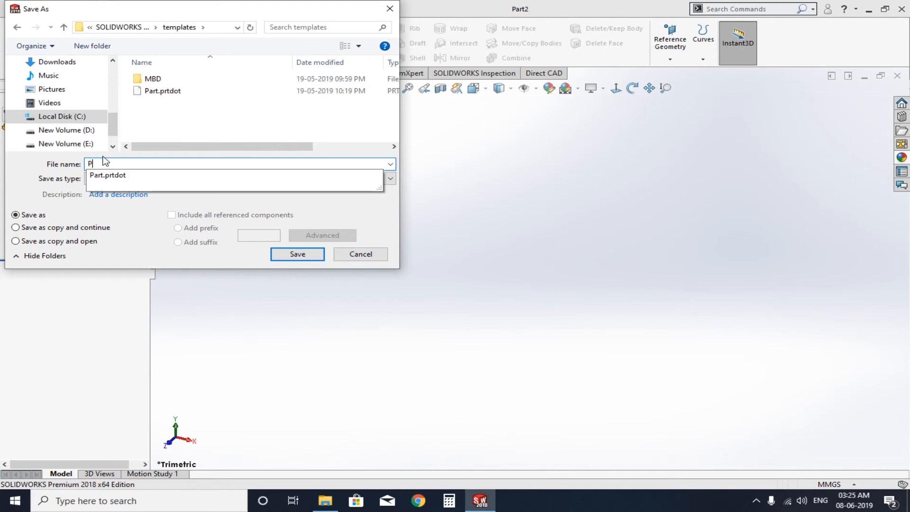
{"action": "type", "text": "art Modie"}
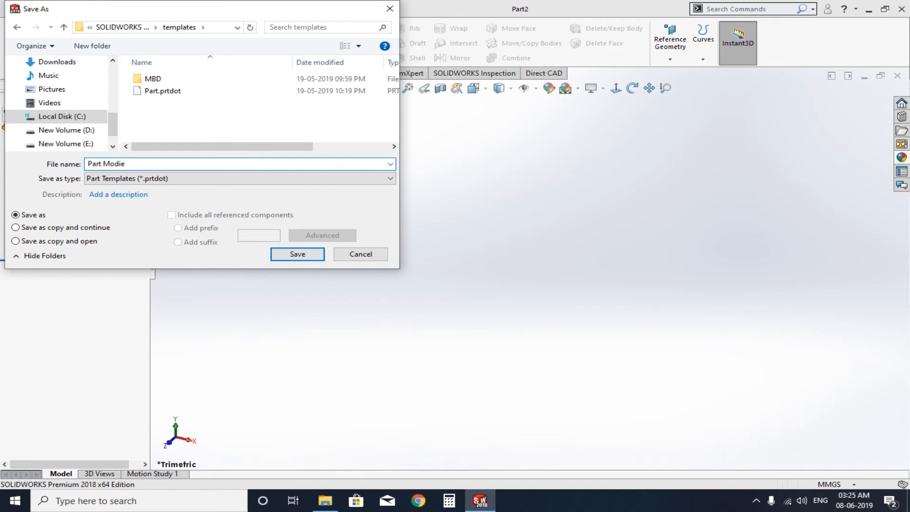
{"action": "key", "text": "BackSpace"}
{"action": "key", "text": "BackSpace"}
{"action": "type", "text": "fied mm"}
{"action": "left_click", "coordinate": [303, 256]}
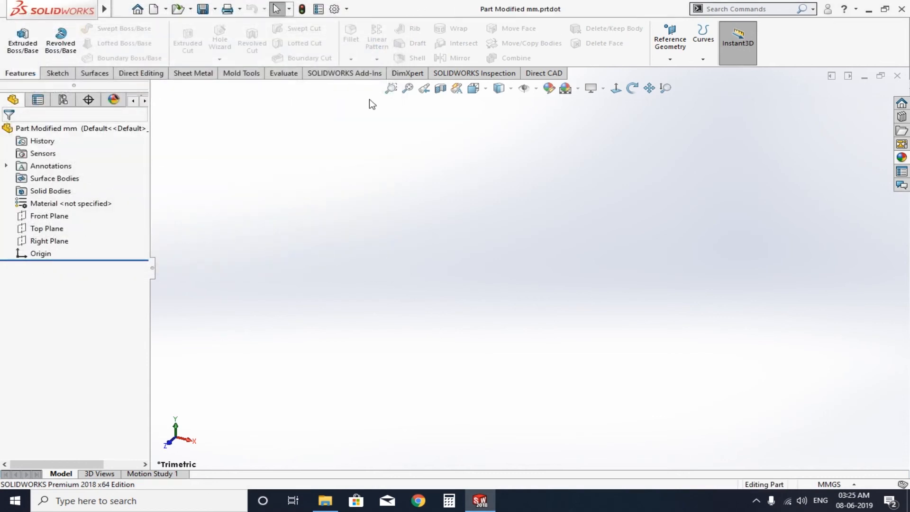
Close the template file and create a new part document from the Part Modified mm template
{"action": "left_click", "coordinate": [897, 75]}
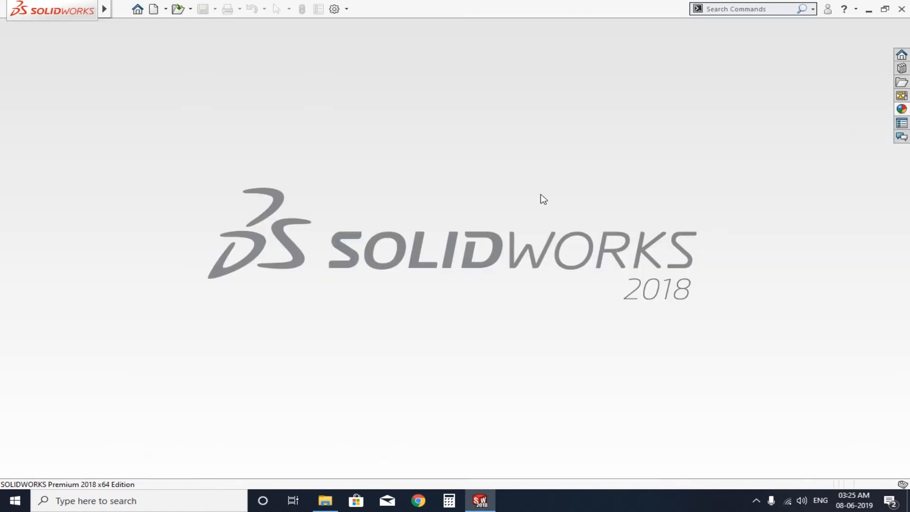
{"action": "left_click", "coordinate": [154, 9]}
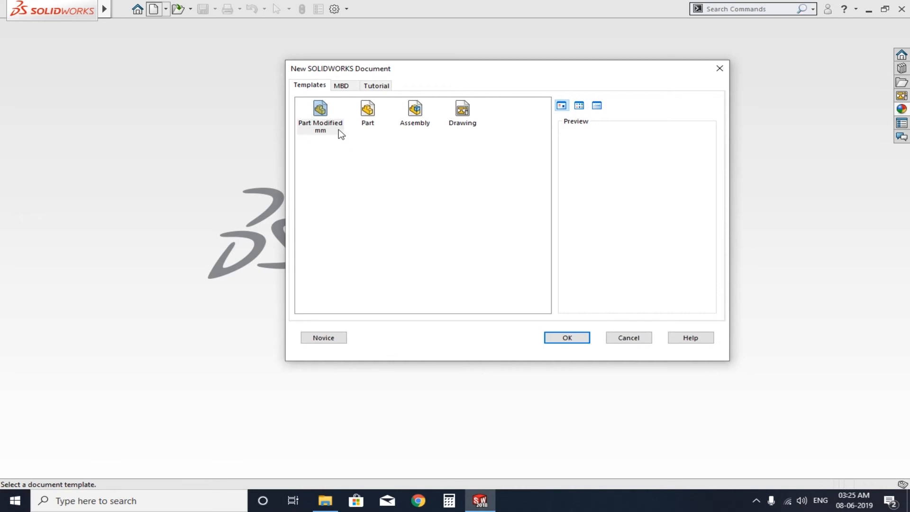
{"action": "left_click", "coordinate": [320, 114]}
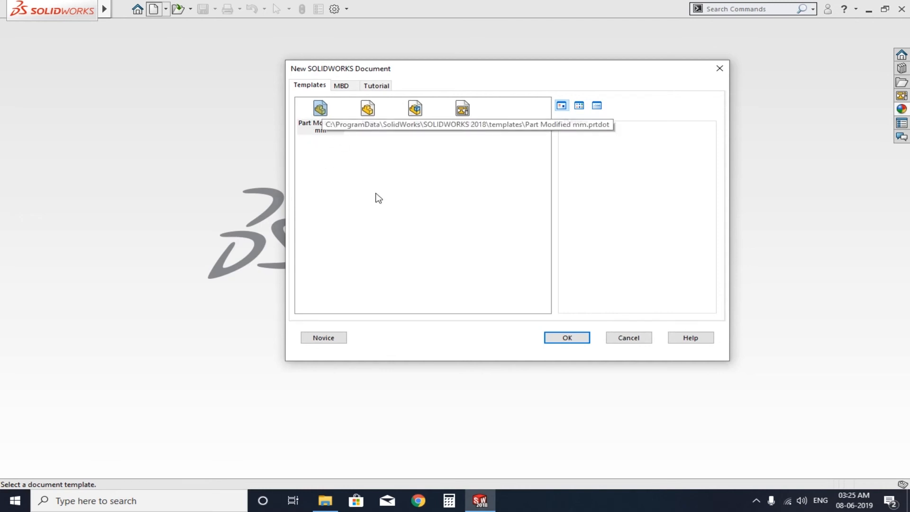
{"action": "left_click", "coordinate": [372, 111]}
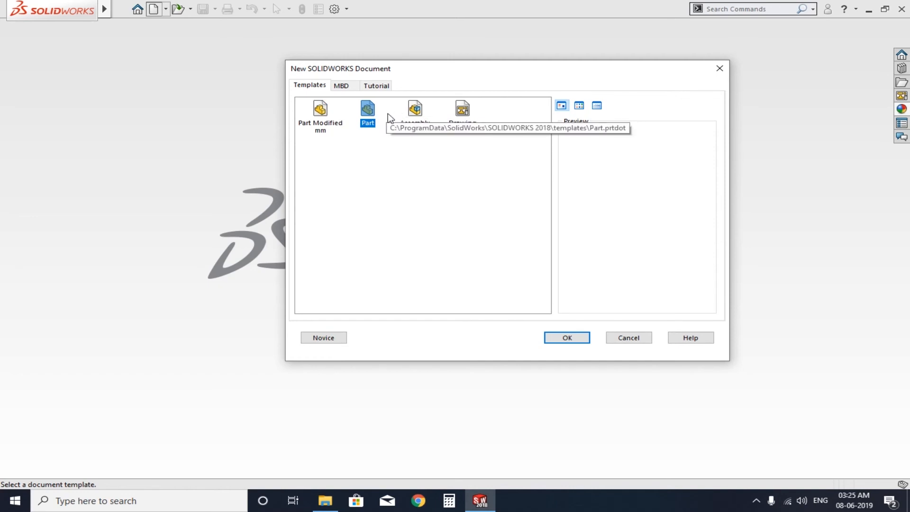
{"action": "left_click", "coordinate": [324, 108]}
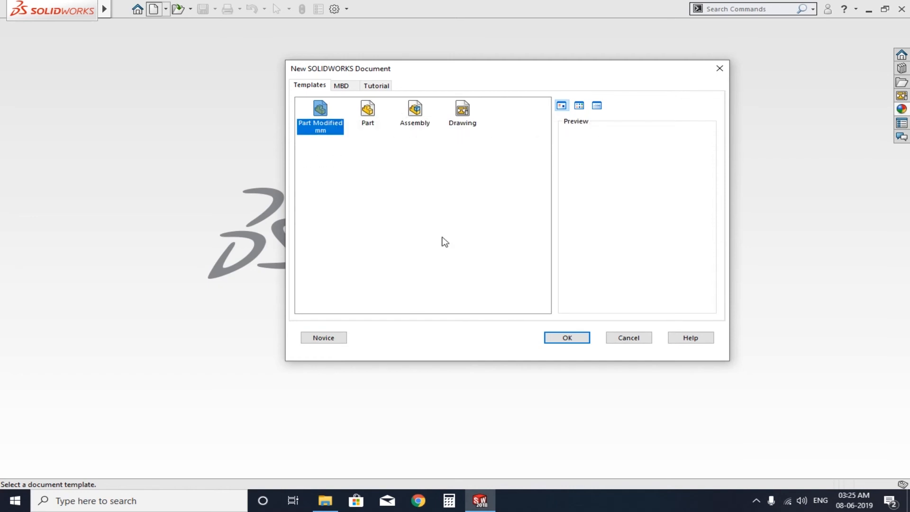
{"action": "left_click", "coordinate": [568, 337]}
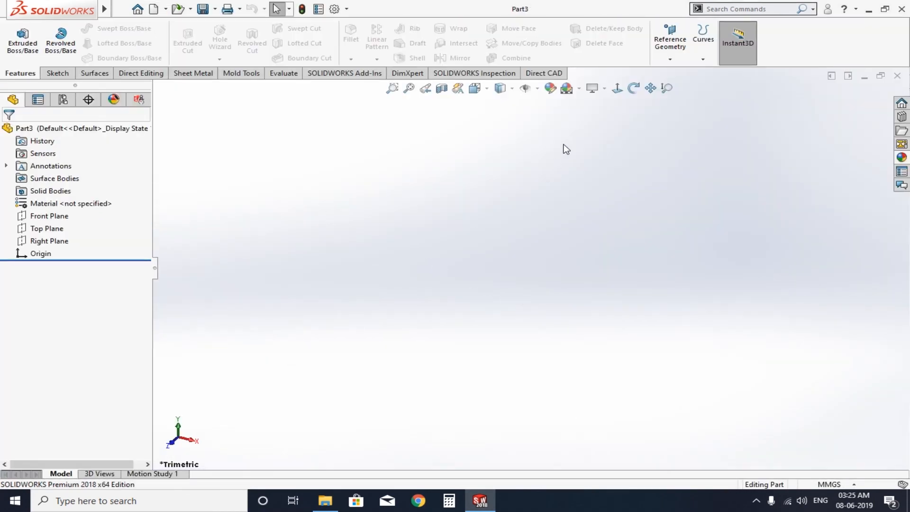
{"action": "left_click", "coordinate": [544, 73]}
{"action": "left_click", "coordinate": [473, 74]}
{"action": "left_click", "coordinate": [342, 73]}
{"action": "left_click", "coordinate": [282, 73]}
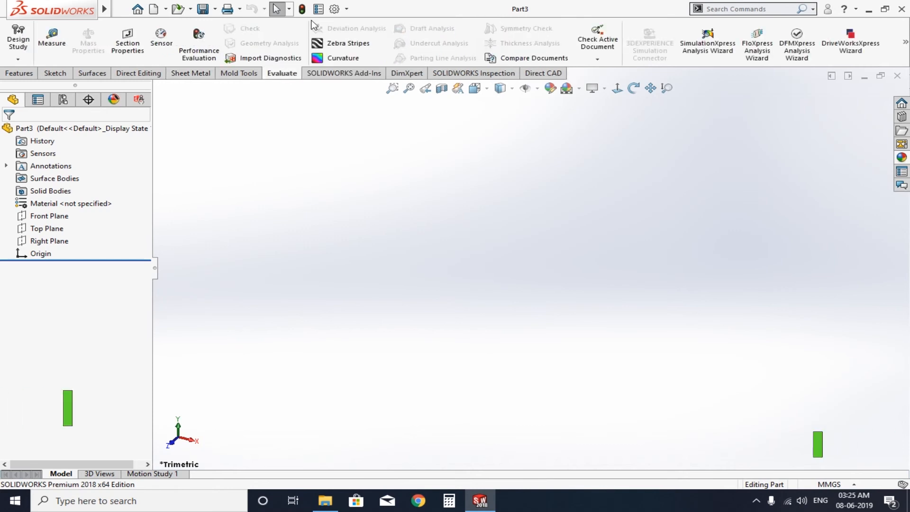
Check the new part's document properties for Dimensions, the Annotations font, Detailing and Units, leaving the settings as they are
{"action": "left_click", "coordinate": [334, 8]}
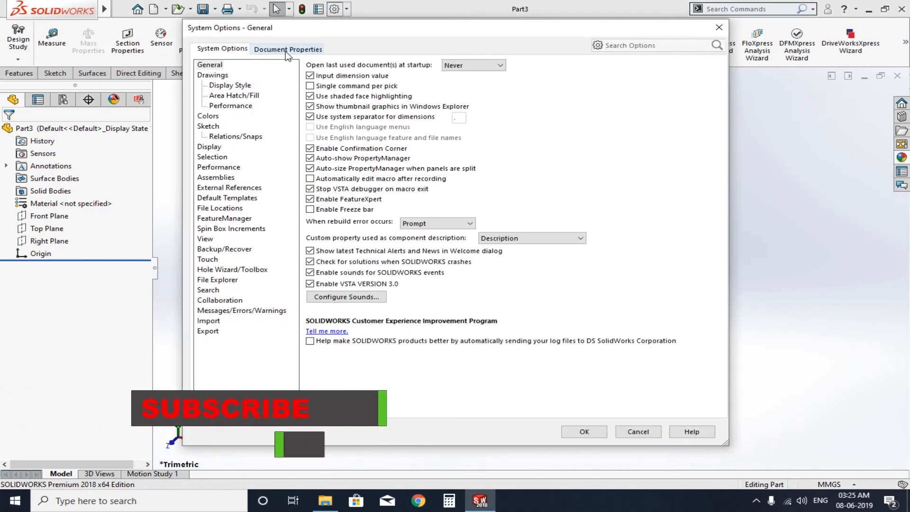
{"action": "left_click", "coordinate": [286, 50]}
{"action": "left_click", "coordinate": [229, 85]}
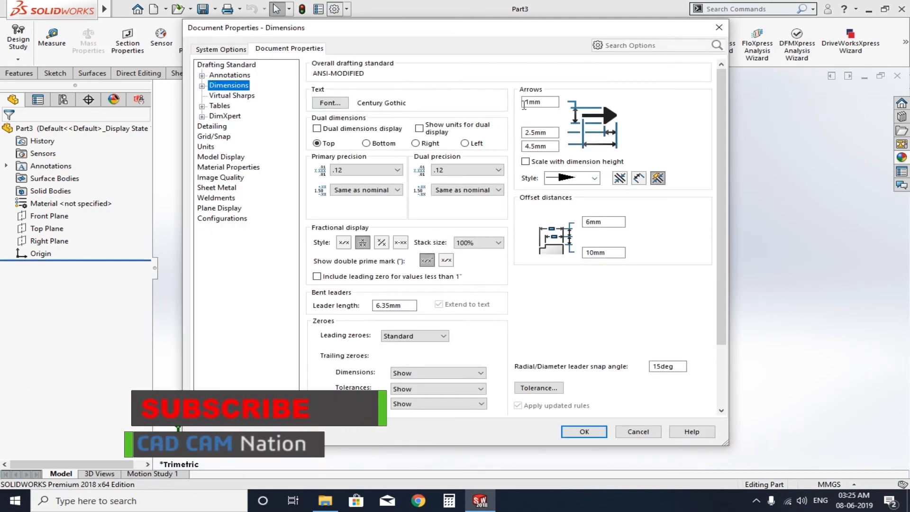
{"action": "left_click", "coordinate": [229, 74]}
{"action": "left_click", "coordinate": [330, 103]}
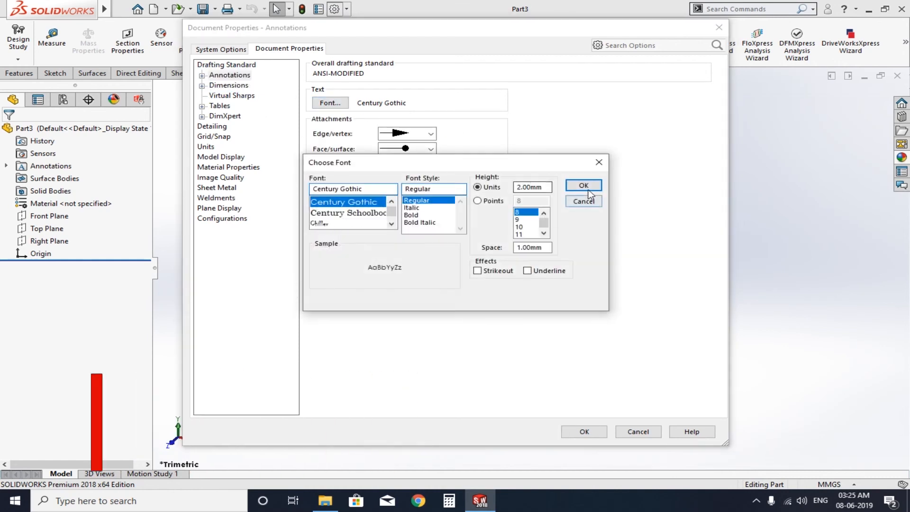
{"action": "left_click", "coordinate": [587, 187]}
{"action": "left_click", "coordinate": [212, 126]}
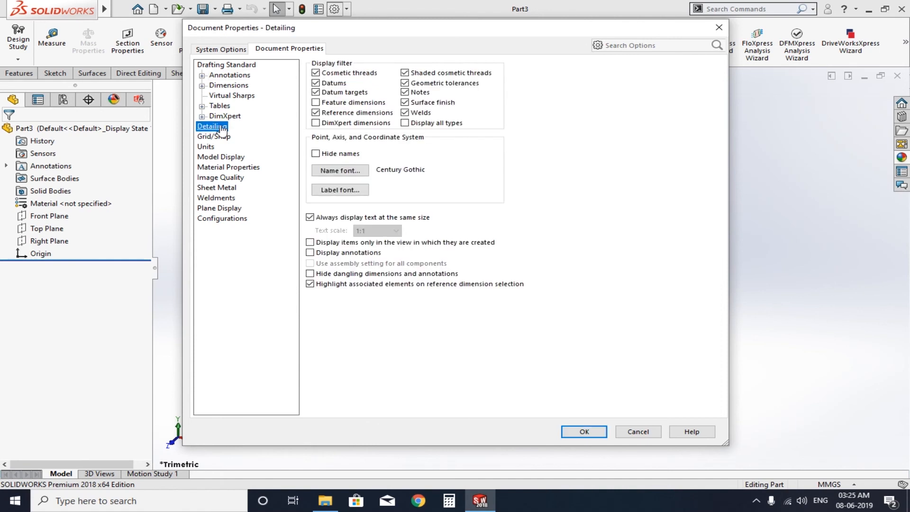
{"action": "left_click", "coordinate": [207, 147]}
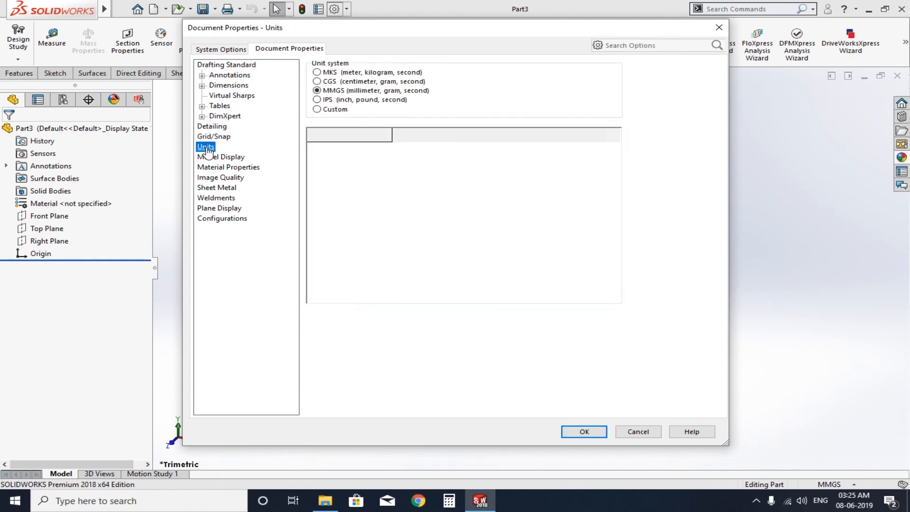
{"action": "left_click", "coordinate": [584, 431]}
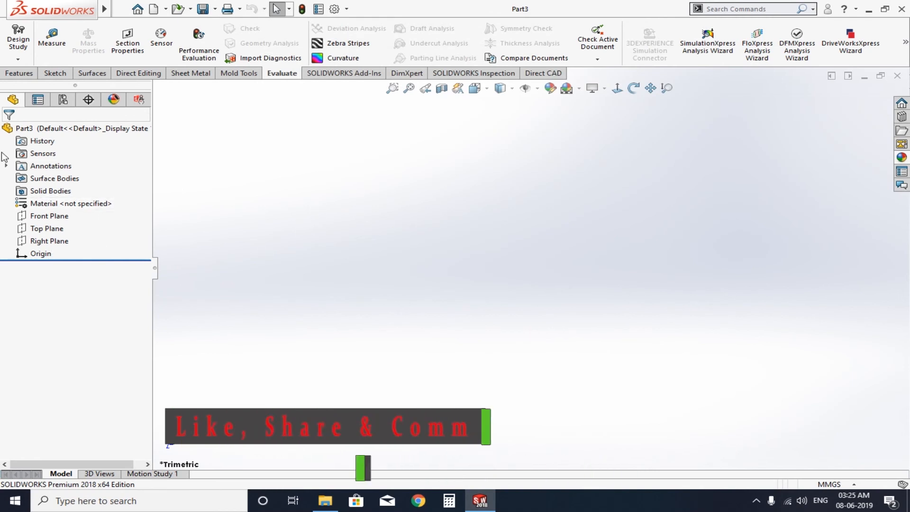